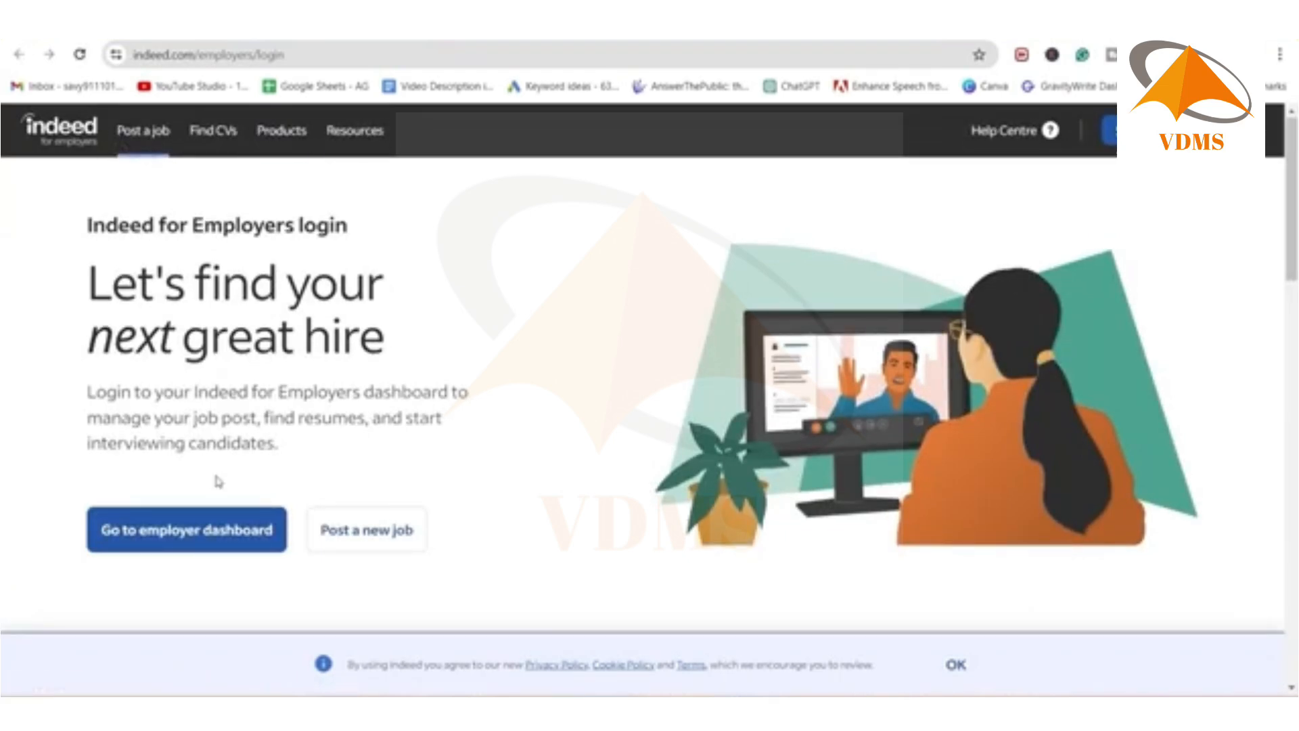
- Start a new job post and create an employer account with the e-mail address and account password
{"action": "left_click", "coordinate": [372, 533]}
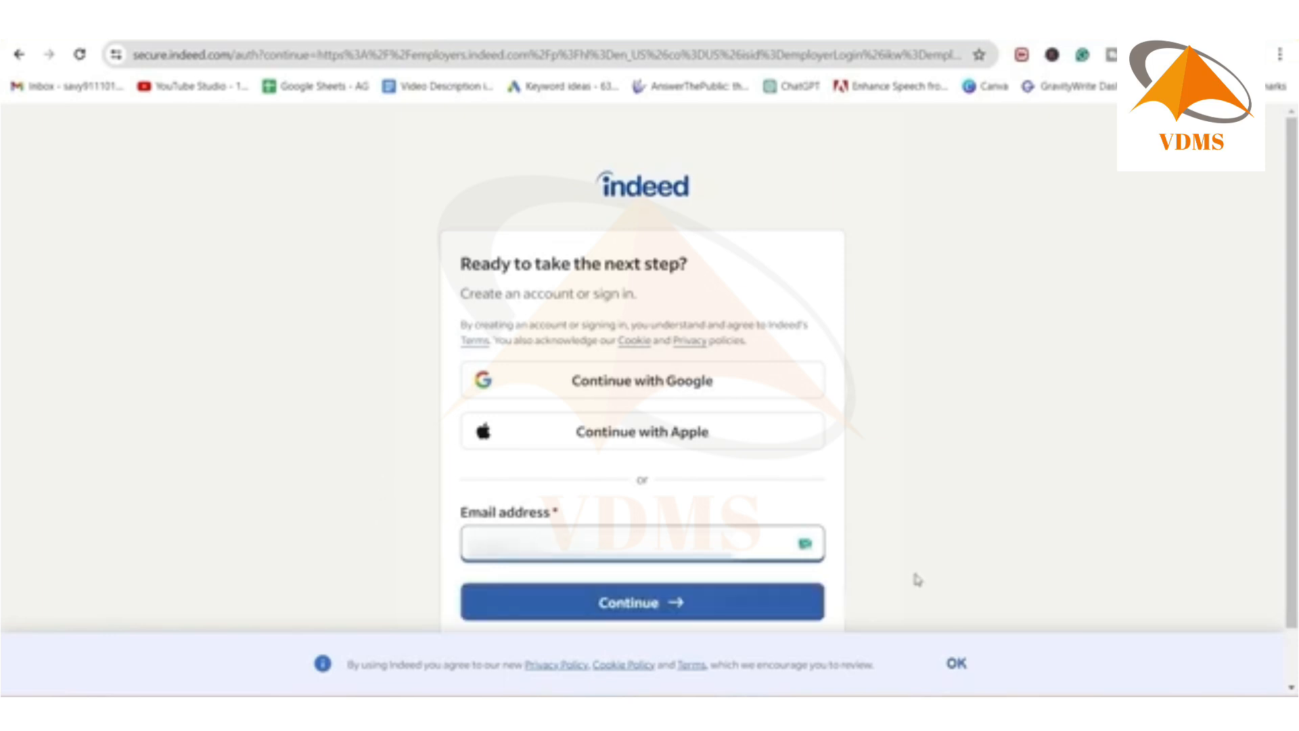
{"action": "left_click", "coordinate": [657, 604]}
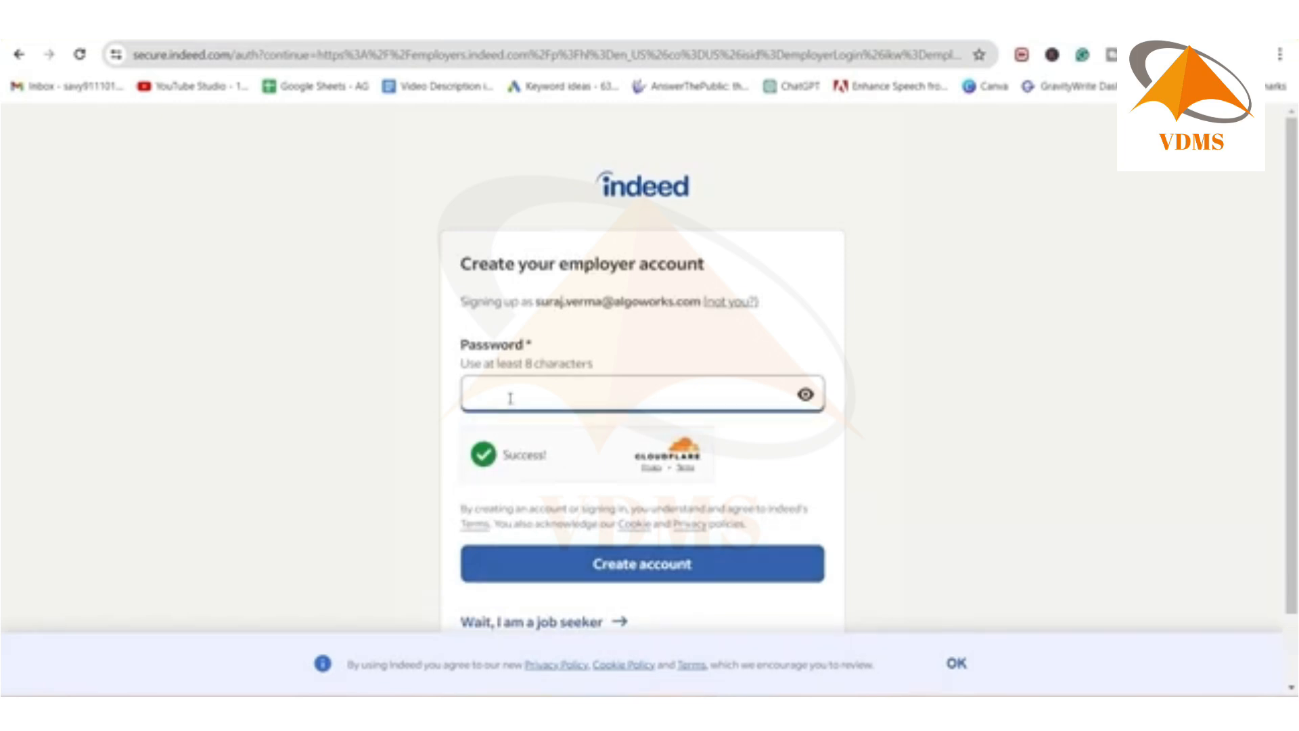
{"action": "left_click", "coordinate": [644, 561]}
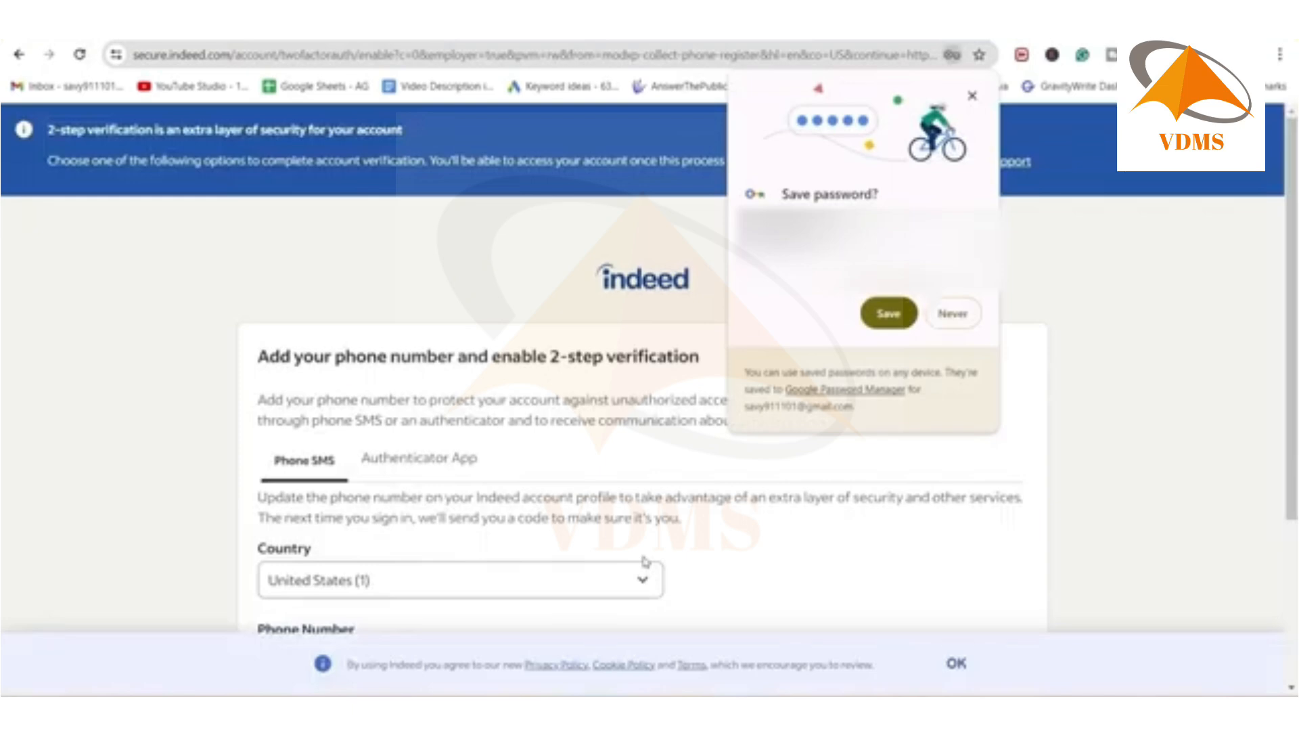
- Add the phone number for 2-step verification and enable it with the SMS verification code
{"action": "scroll", "coordinate": [847, 458], "scroll_direction": "down", "scroll_amount": 2}
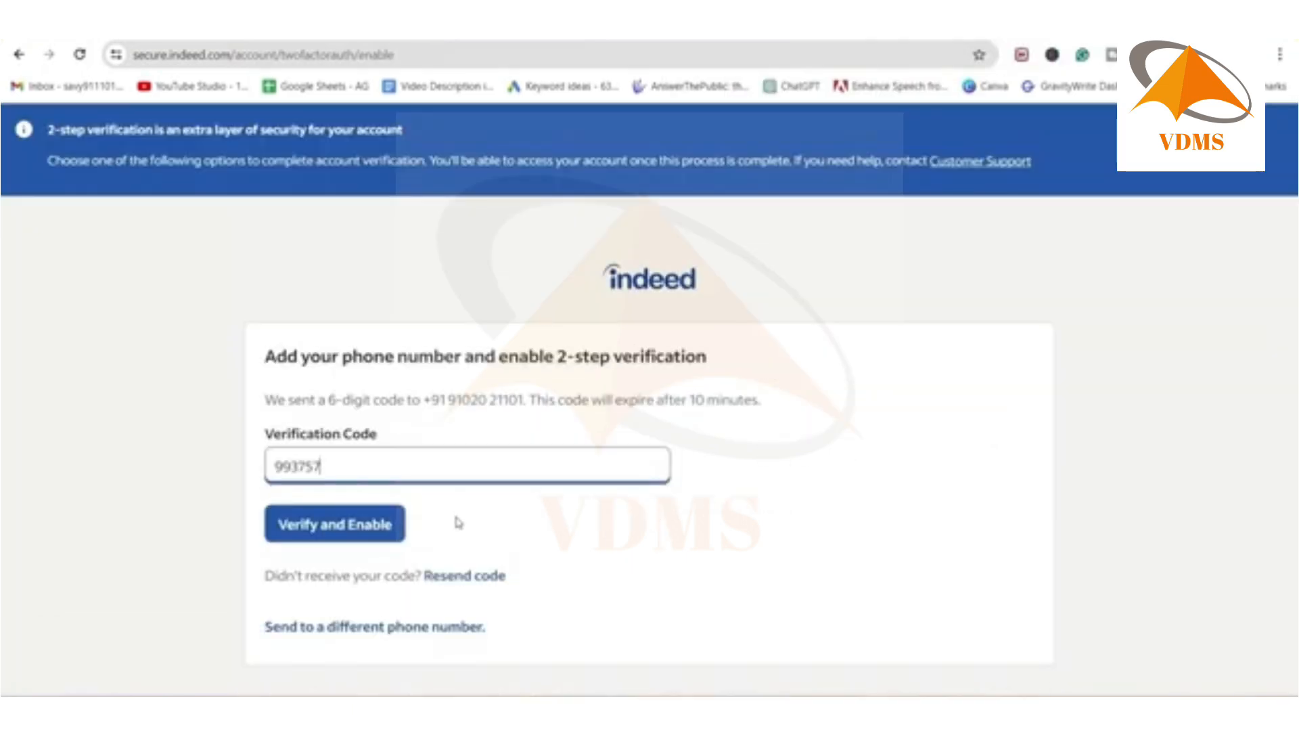
{"action": "left_click", "coordinate": [338, 529]}
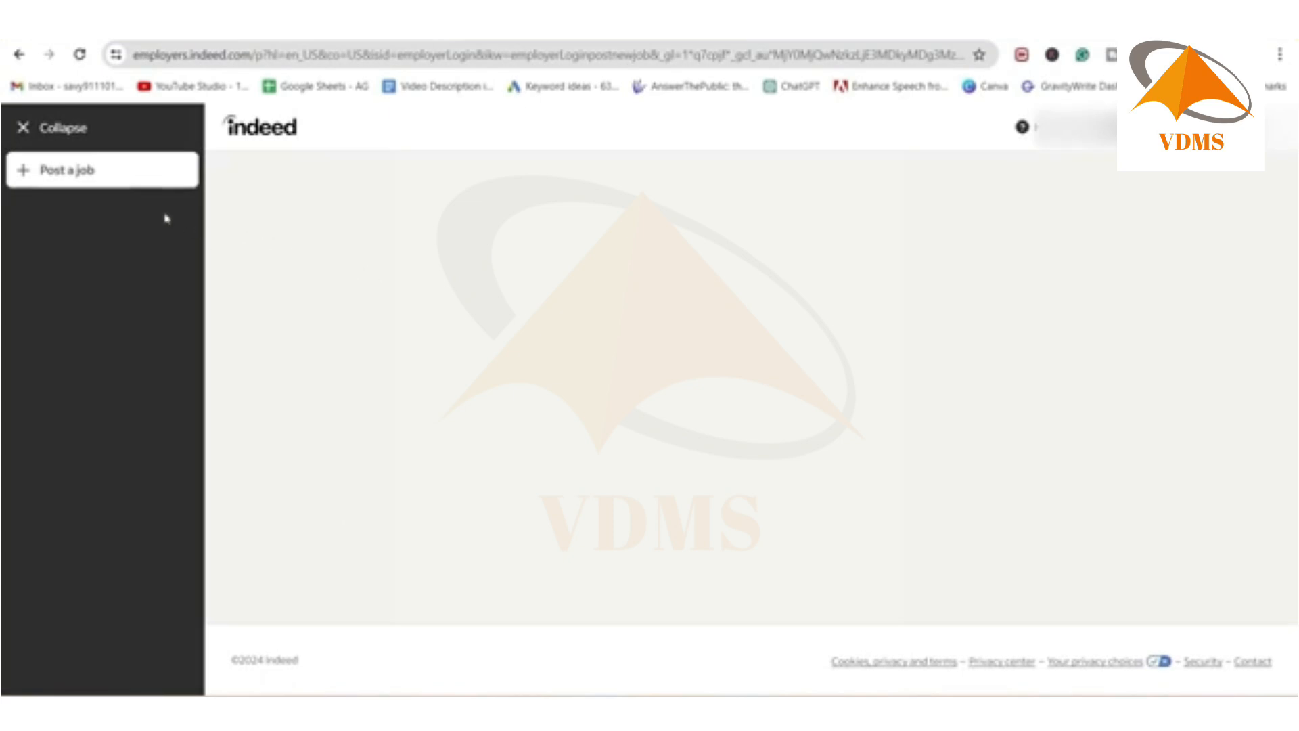
- Start the job post setup with Algoworks Technologies as the company name and 50 to 149 employees
{"action": "left_click", "coordinate": [35, 170]}
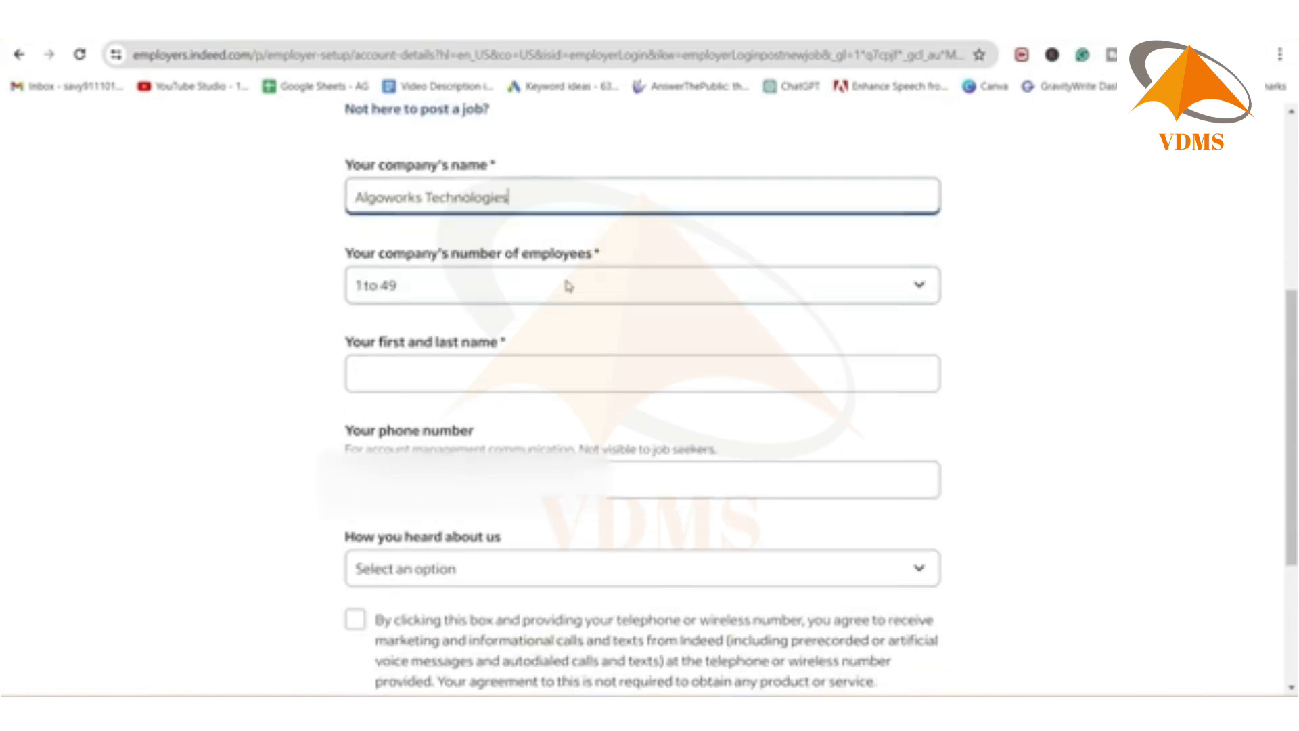
{"action": "left_click", "coordinate": [493, 284]}
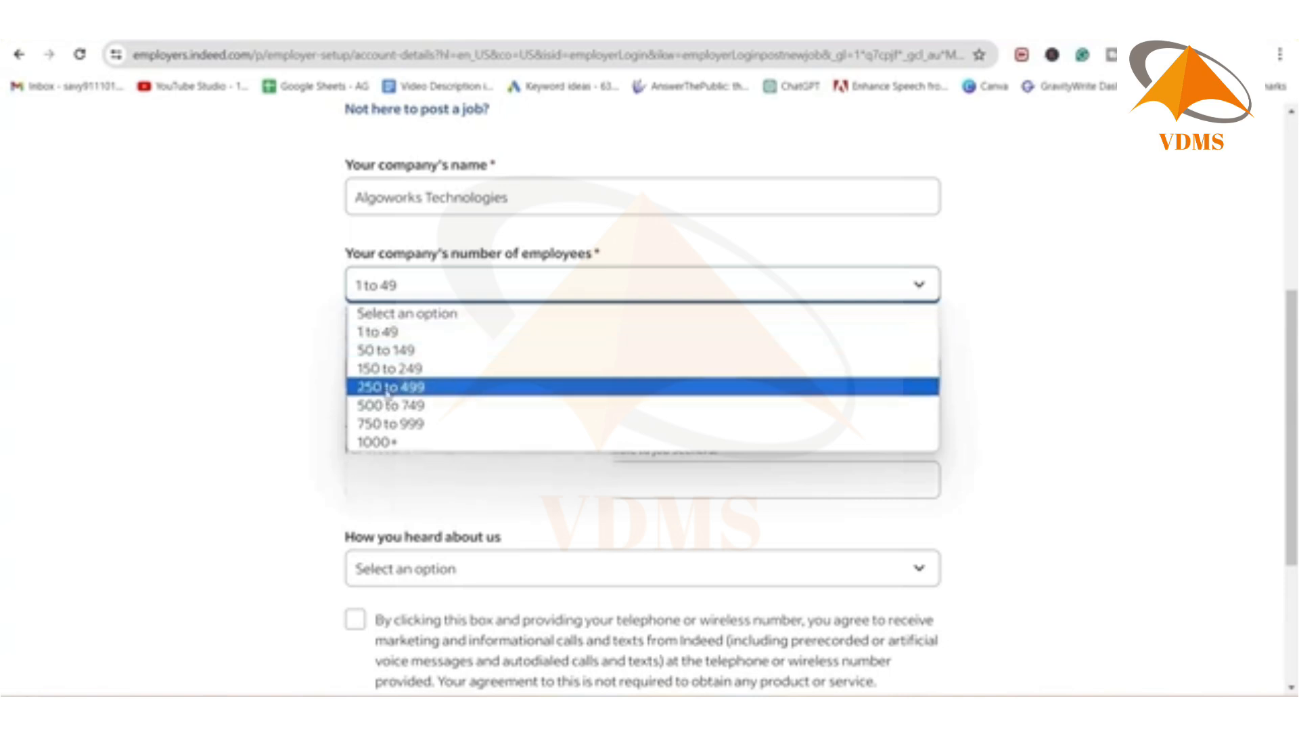
{"action": "left_click", "coordinate": [402, 357]}
- Fill in the account holder's first and last name in the employer account details
{"action": "scroll", "coordinate": [419, 311], "scroll_direction": "down", "scroll_amount": 1}
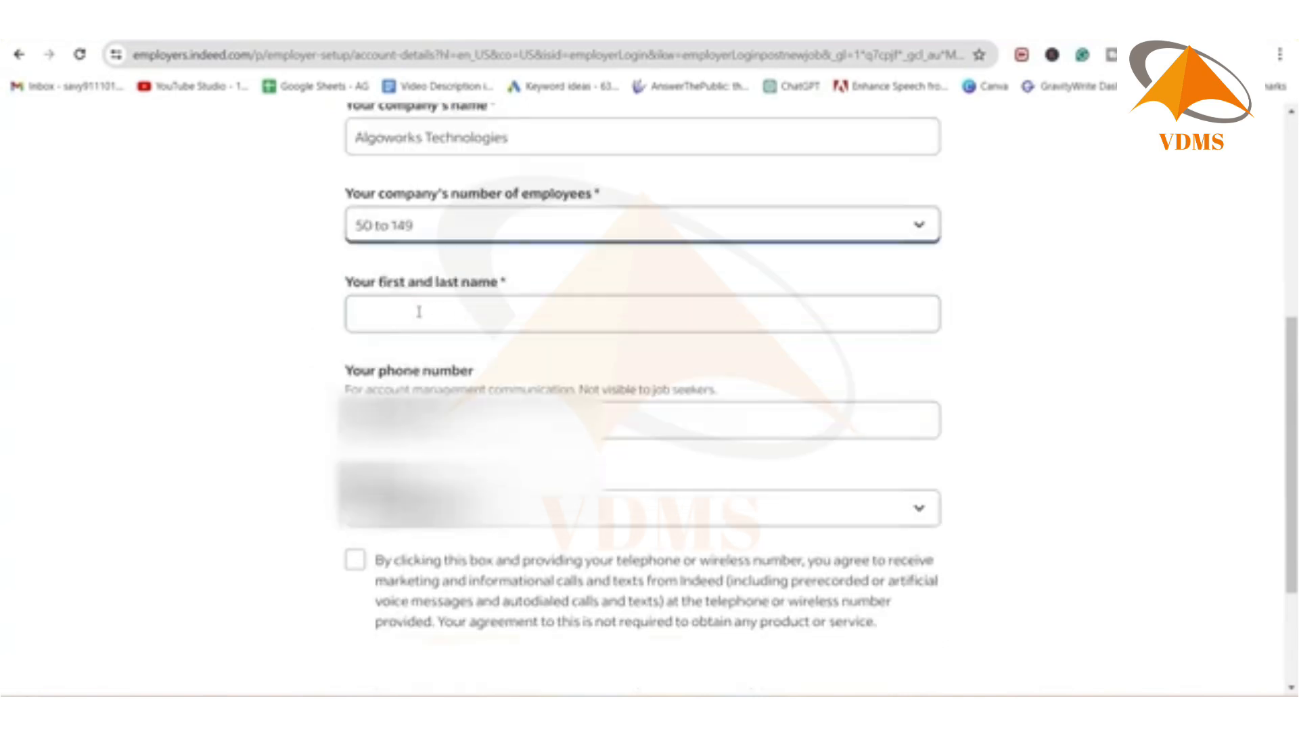
{"action": "left_click", "coordinate": [419, 311]}
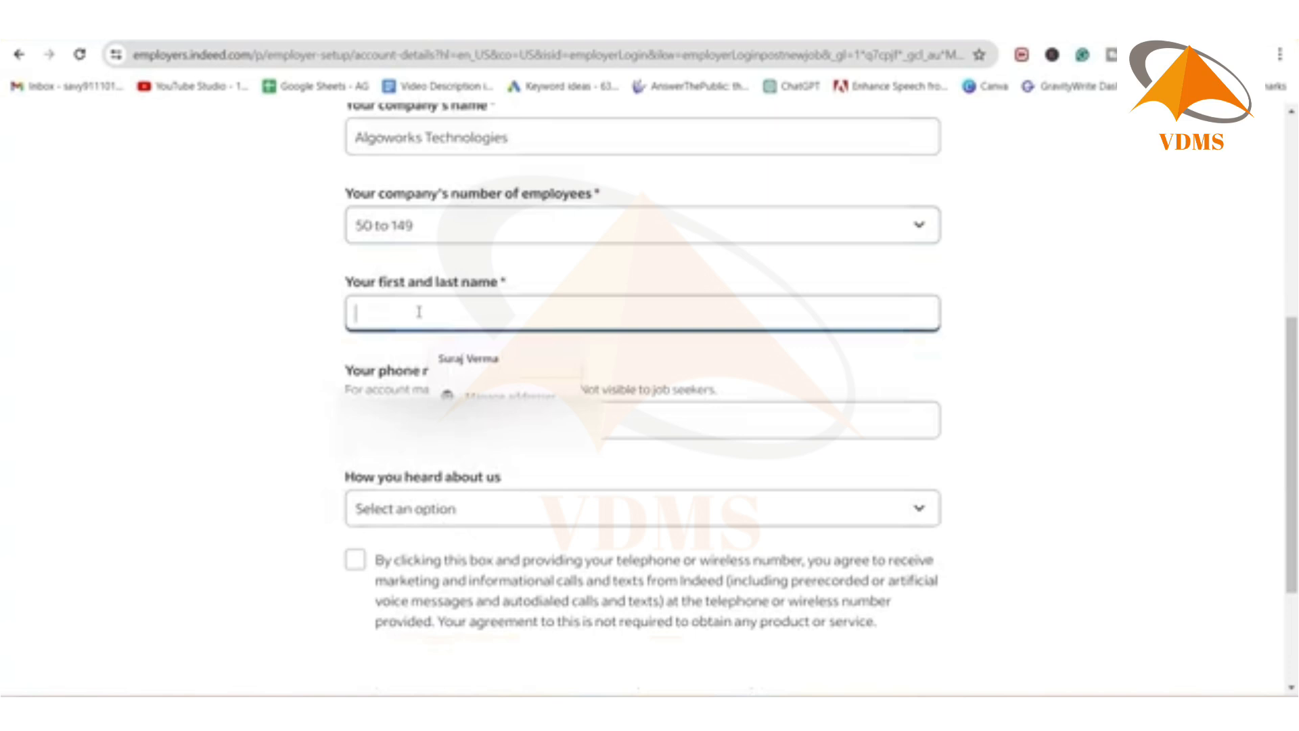
{"action": "type", "text": "Animated H"}
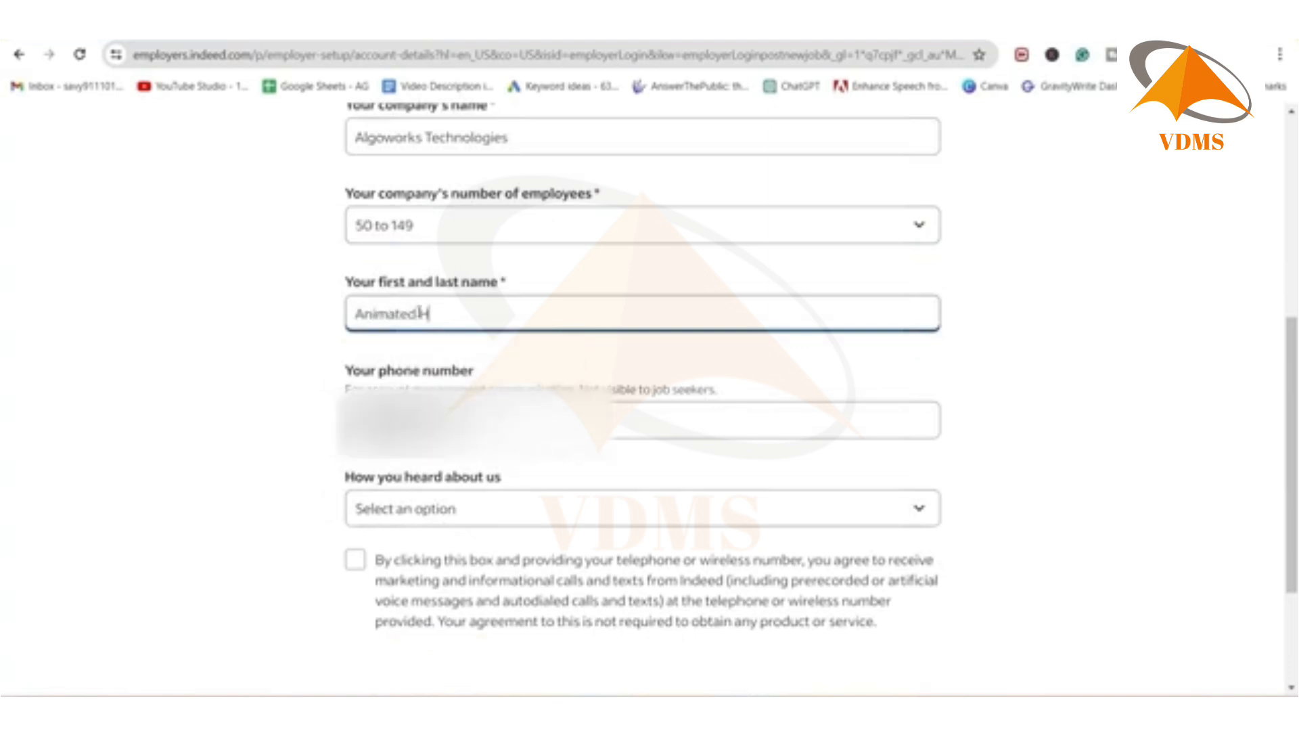
{"action": "type", "text": "R"}
- Give Search engine (ex. Google, Bing, Yahoo) as the referral source, agree to marketing calls and texts, and submit the account details
{"action": "scroll", "coordinate": [420, 312], "scroll_direction": "down", "scroll_amount": 2}
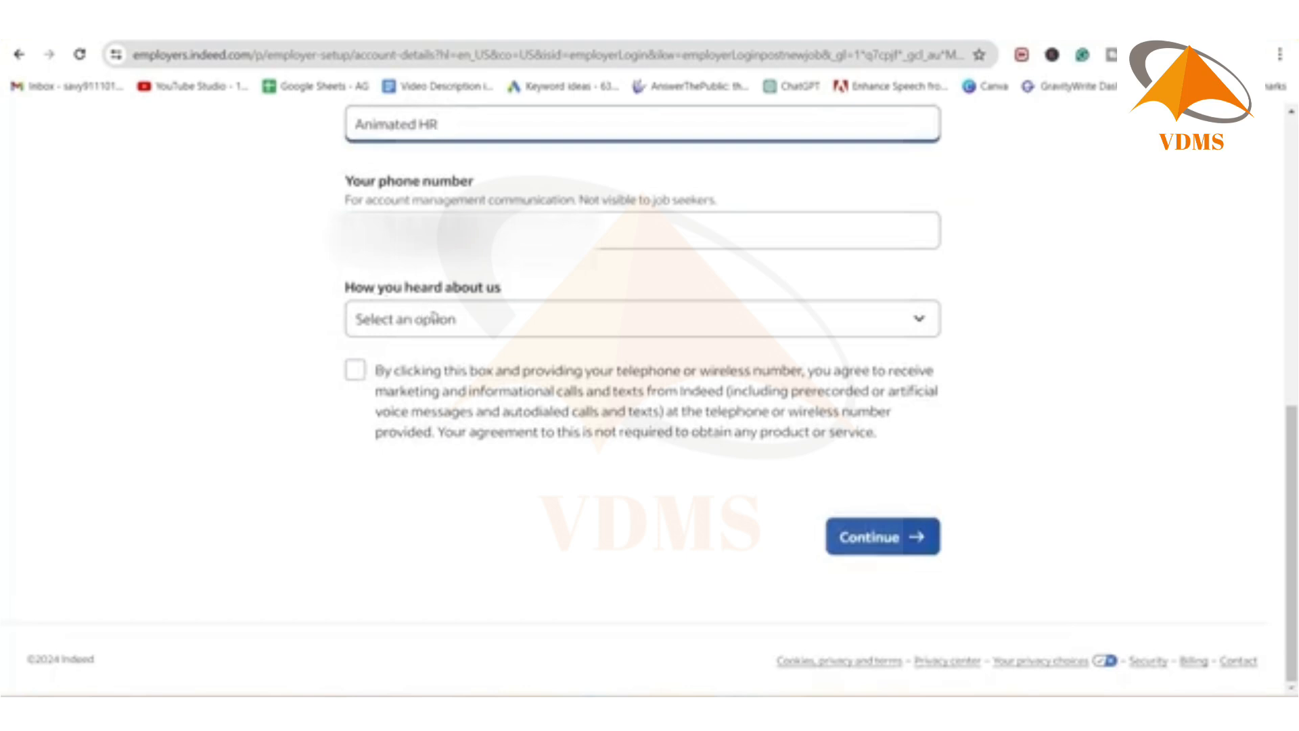
{"action": "left_click", "coordinate": [434, 318]}
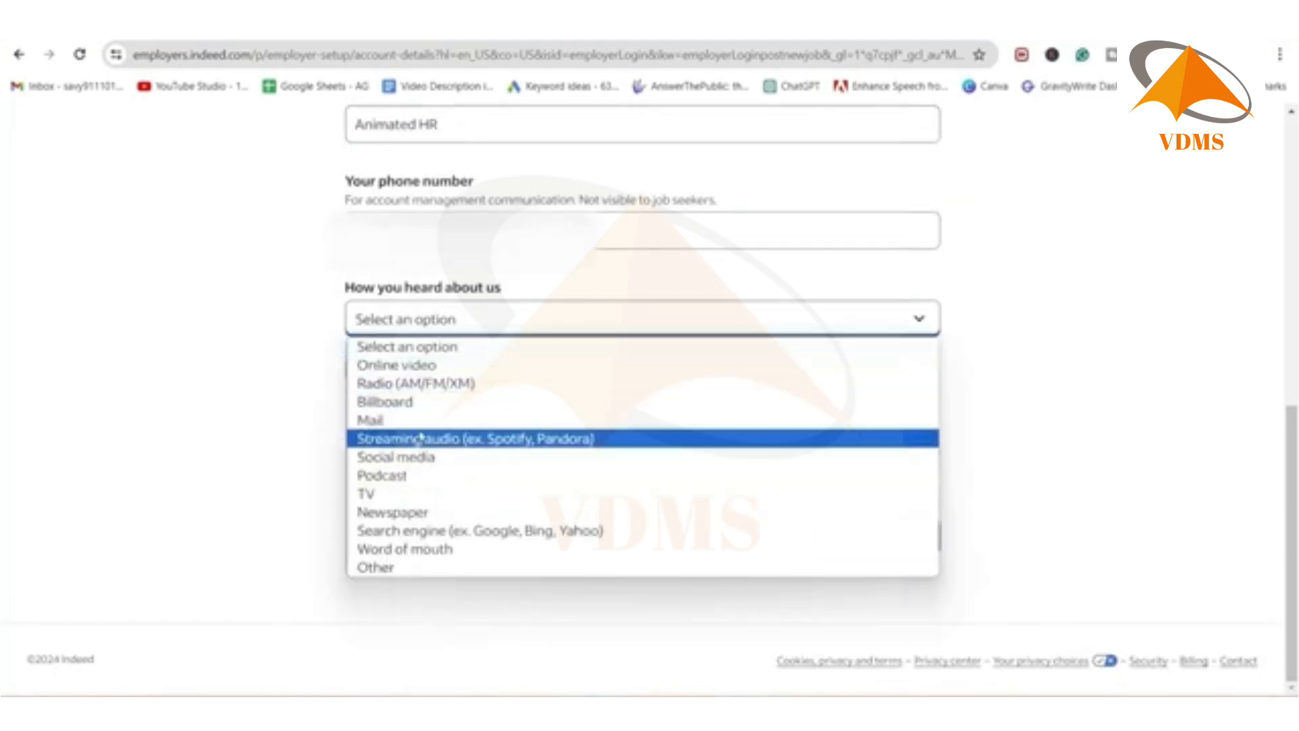
{"action": "left_click", "coordinate": [418, 531]}
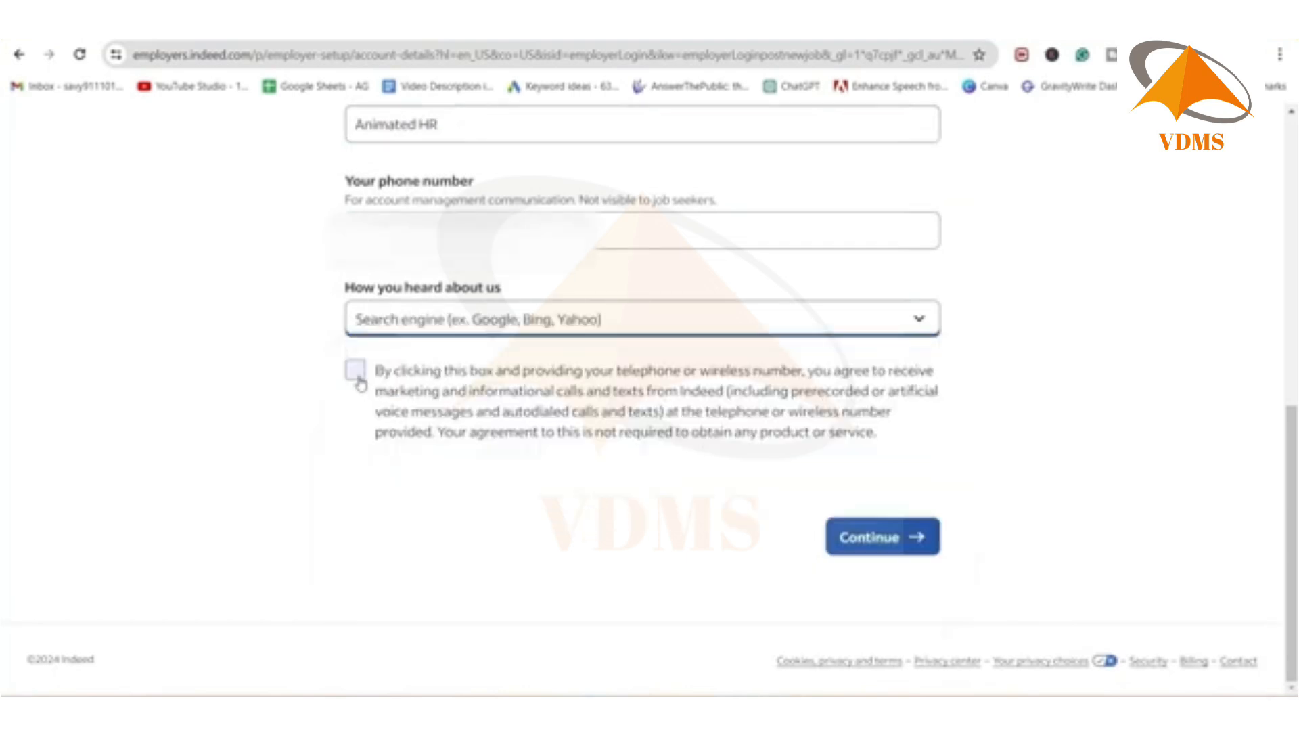
{"action": "left_click", "coordinate": [356, 376]}
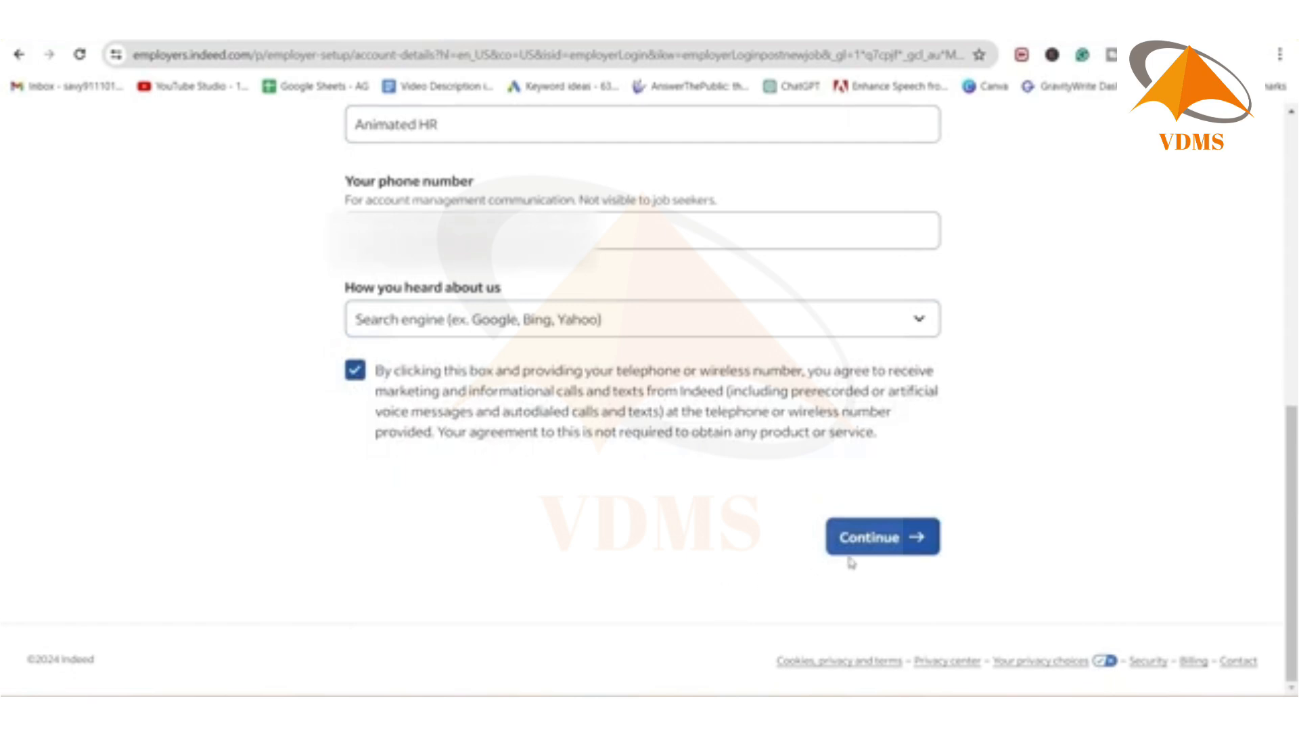
{"action": "left_click", "coordinate": [869, 556]}
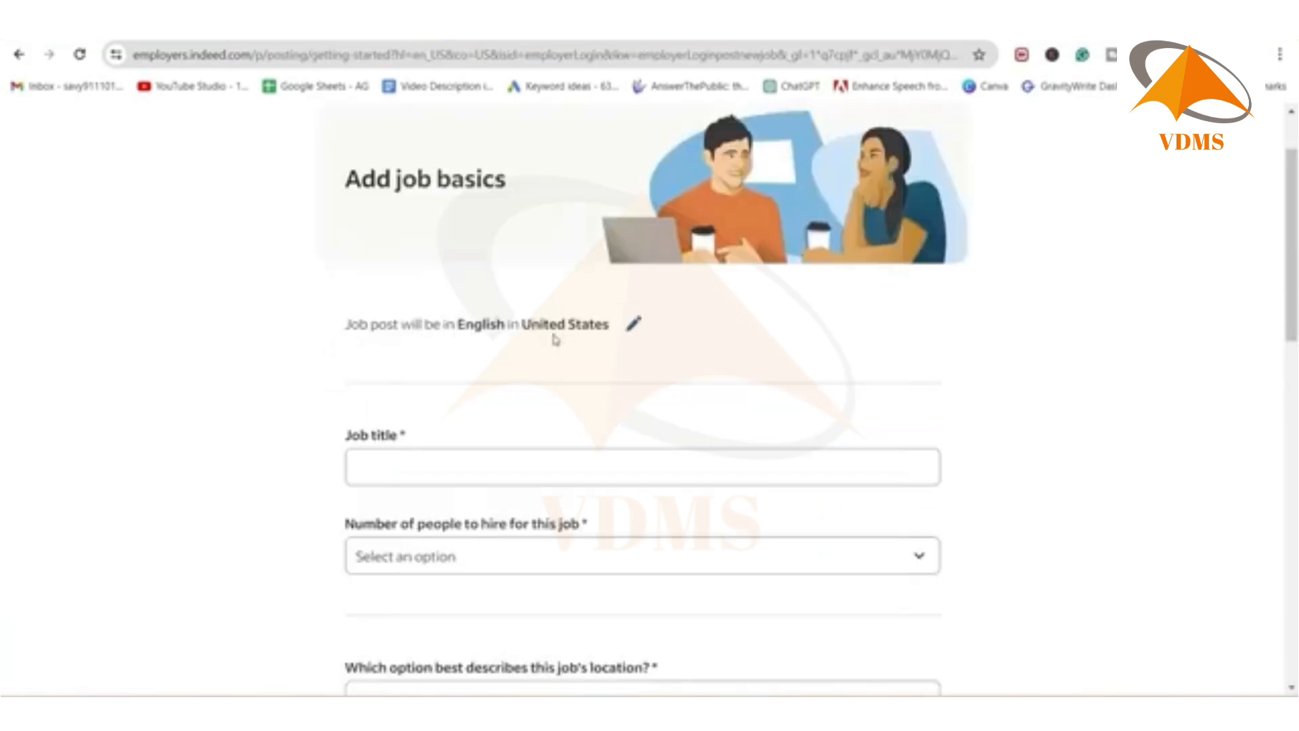
- Set the country where the job post is shown to India
{"action": "left_click", "coordinate": [636, 326]}
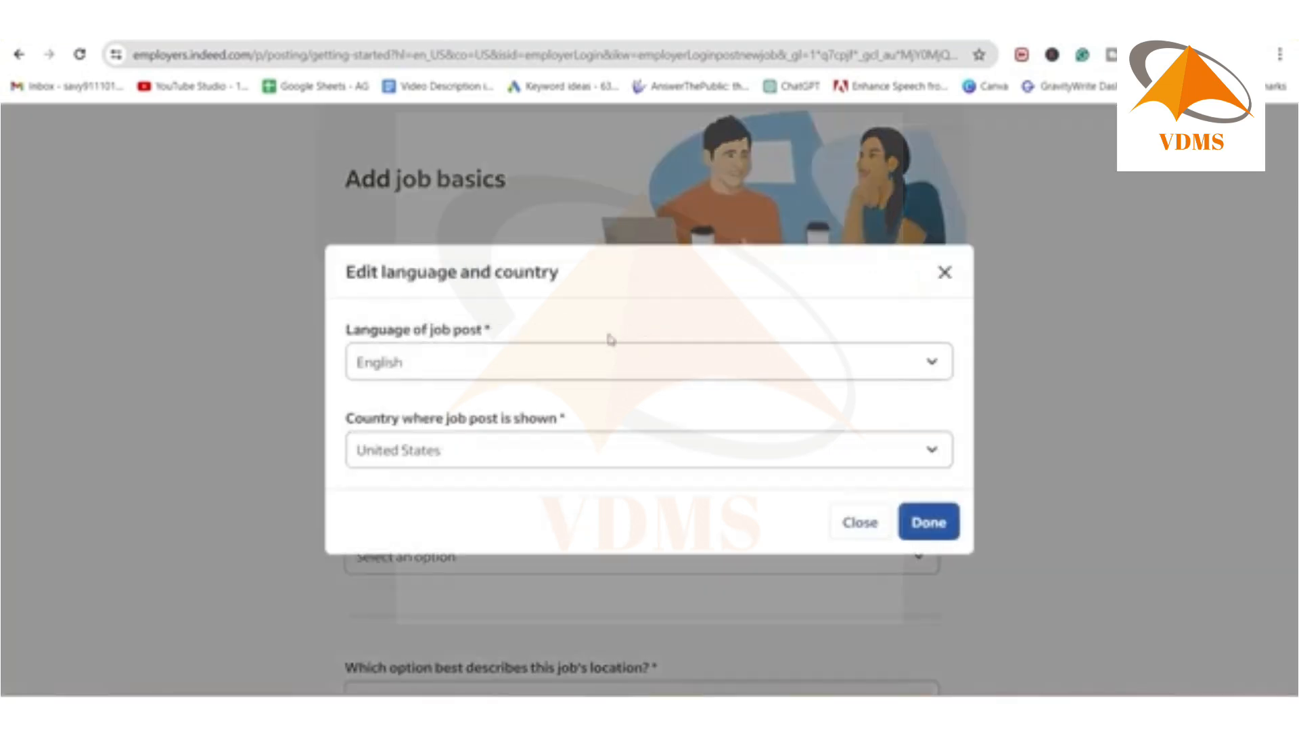
{"action": "left_click", "coordinate": [434, 466]}
{"action": "key", "text": "i"}
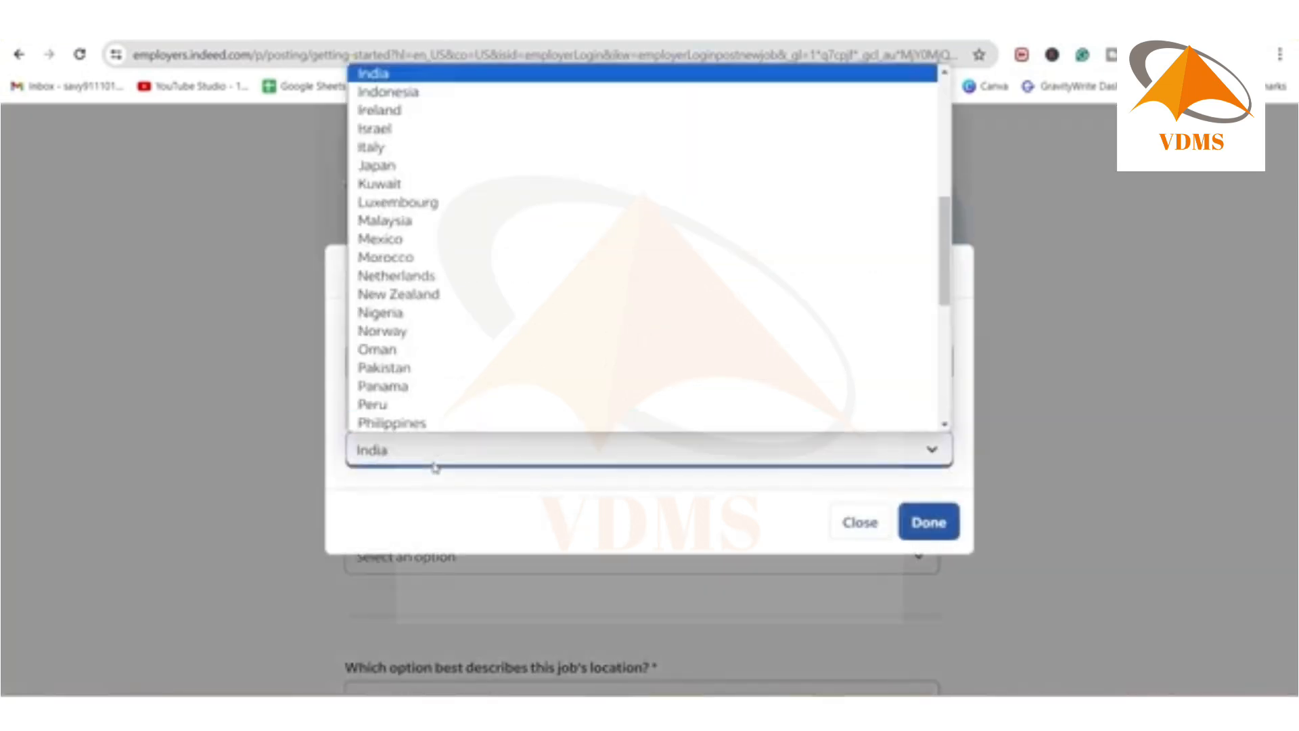
{"action": "left_click", "coordinate": [932, 524]}
{"action": "left_click", "coordinate": [932, 523]}
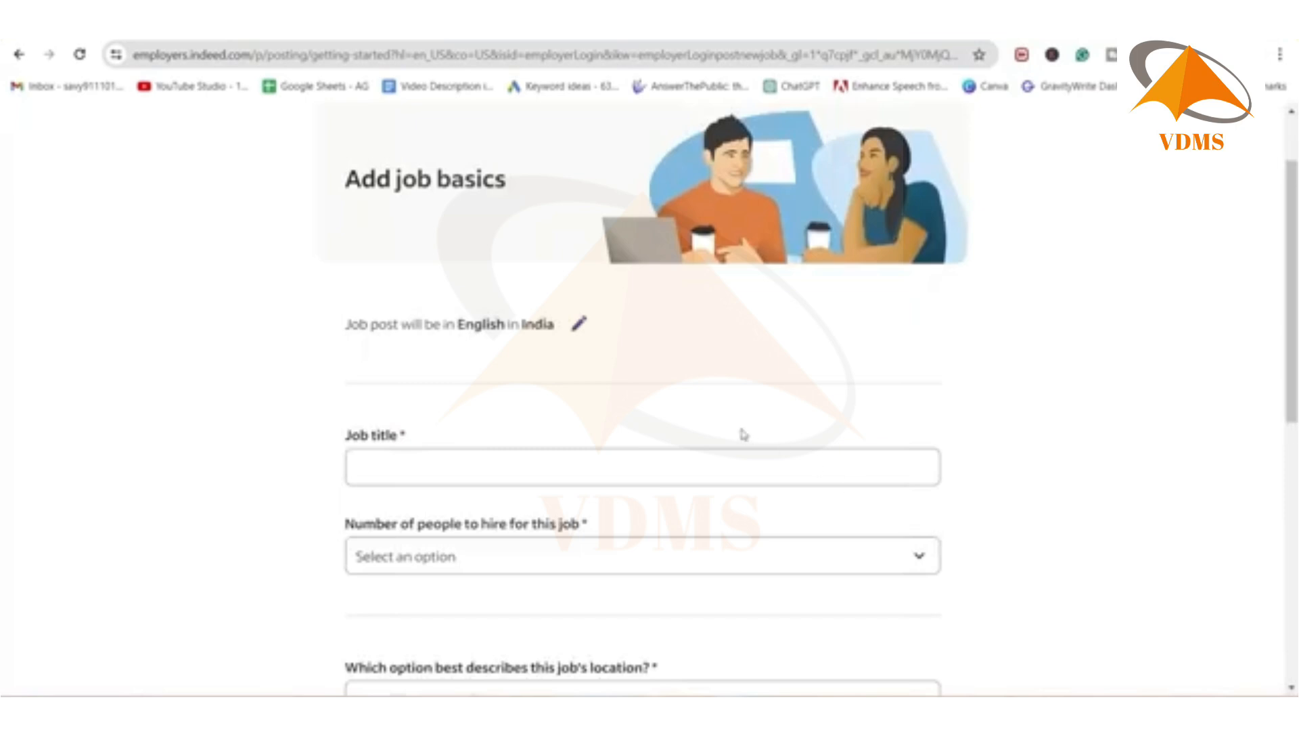
- Enter UI/UX Designer as the job title, using the suggested title
{"action": "scroll", "coordinate": [507, 360], "scroll_direction": "down", "scroll_amount": 1}
{"action": "left_click", "coordinate": [428, 366]}
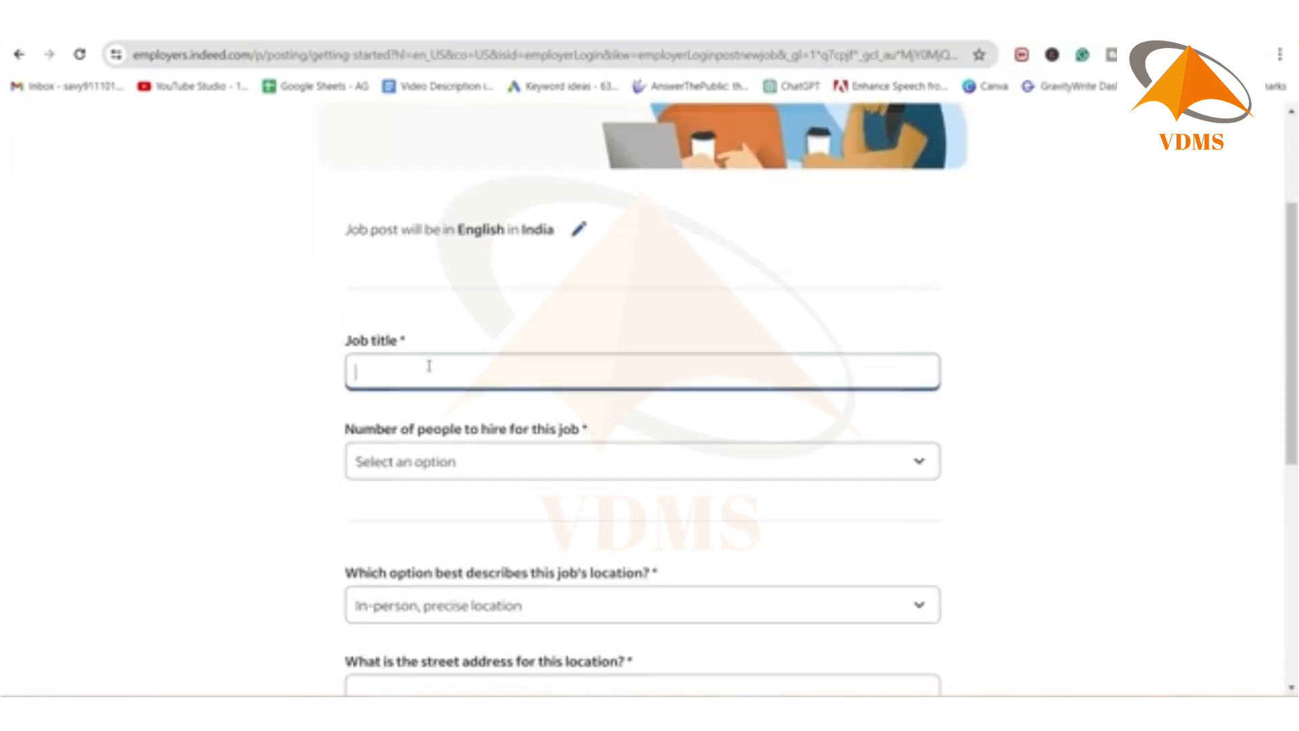
{"action": "type", "text": "UI UX"}
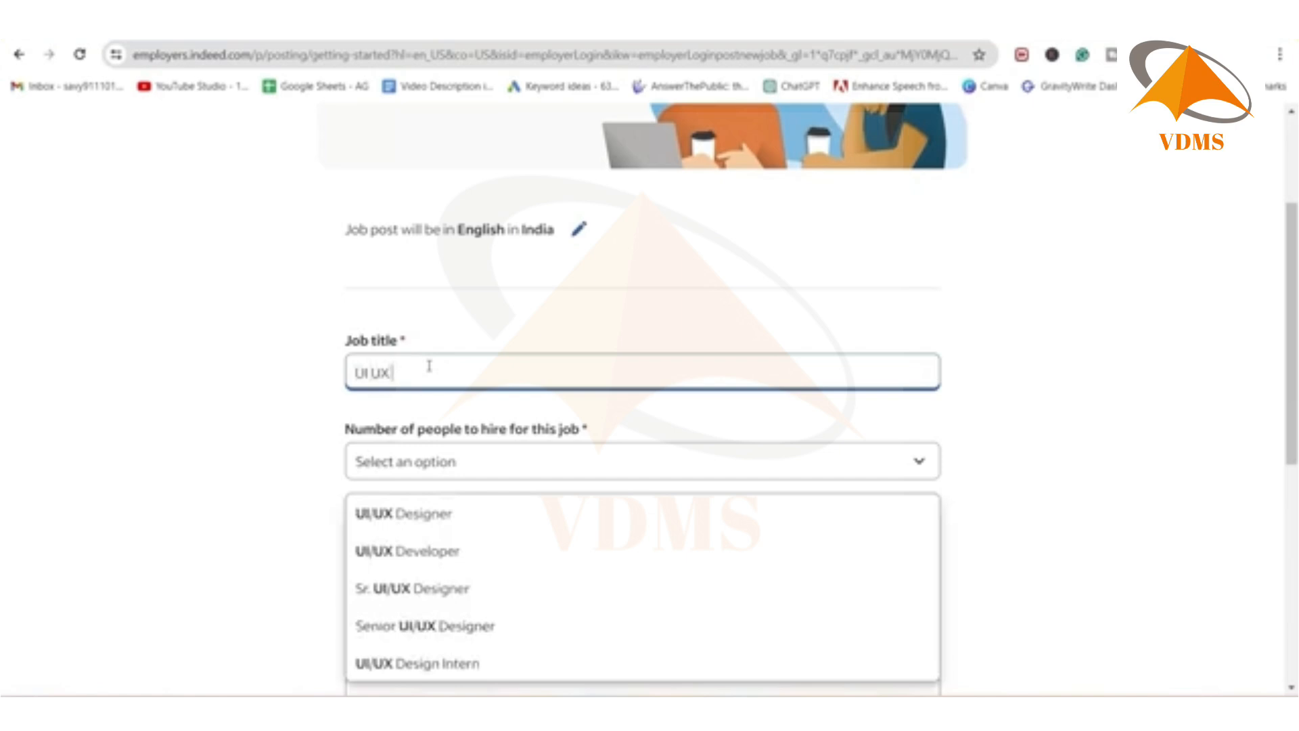
{"action": "type", "text": " De"}
{"action": "left_click", "coordinate": [390, 525]}
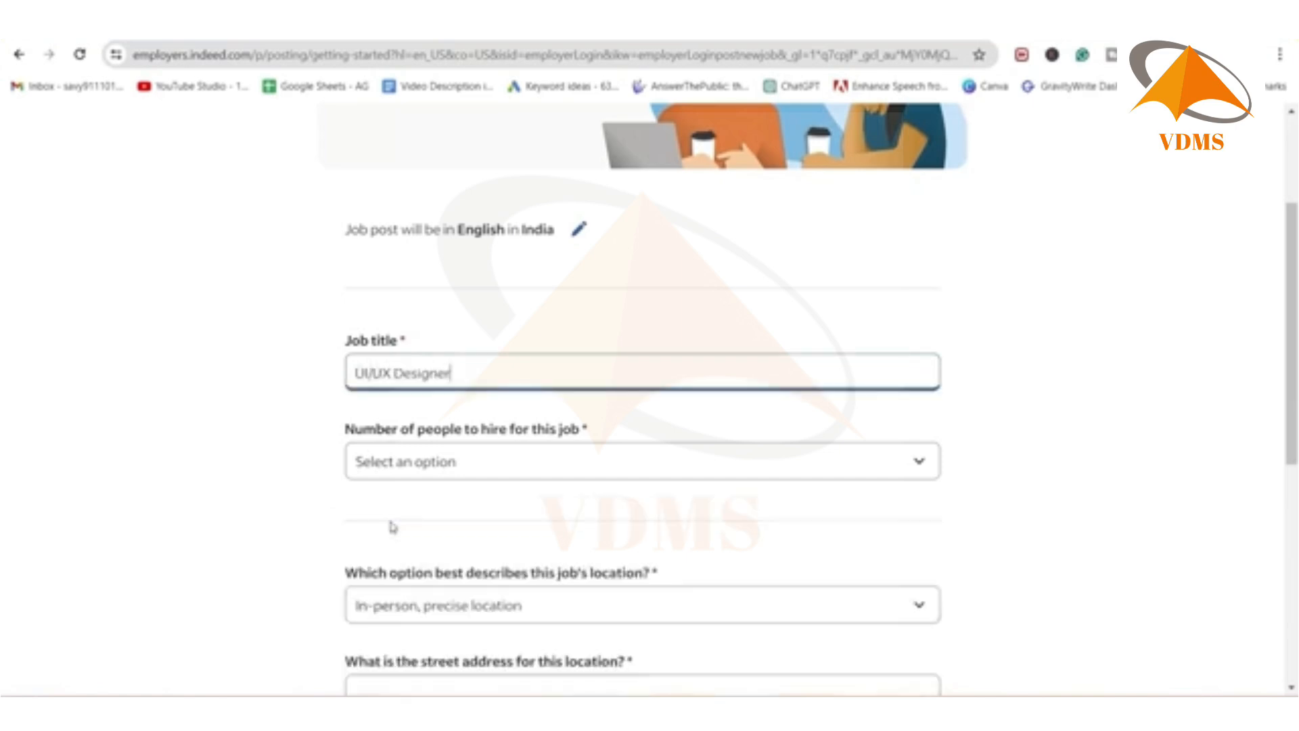
- Set the number of people to hire for this job to 2
{"action": "scroll", "coordinate": [393, 526], "scroll_direction": "down", "scroll_amount": 2}
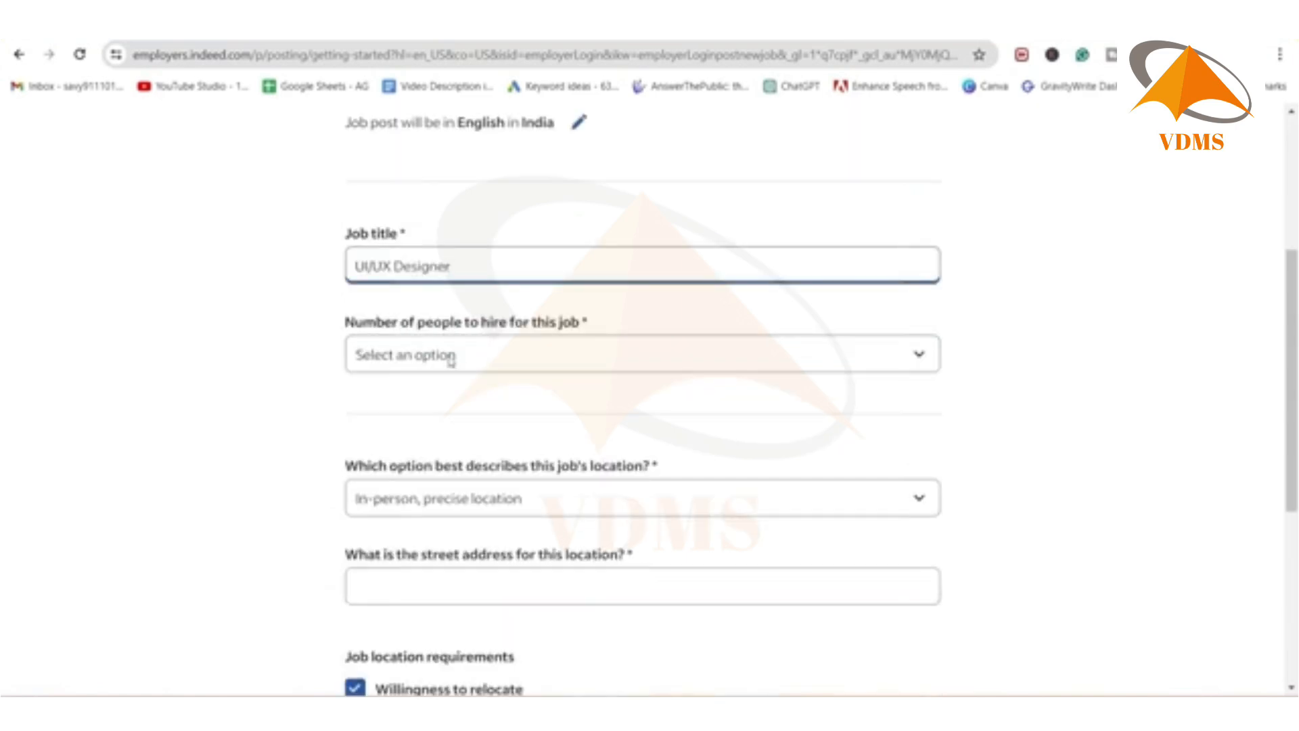
{"action": "left_click", "coordinate": [452, 361]}
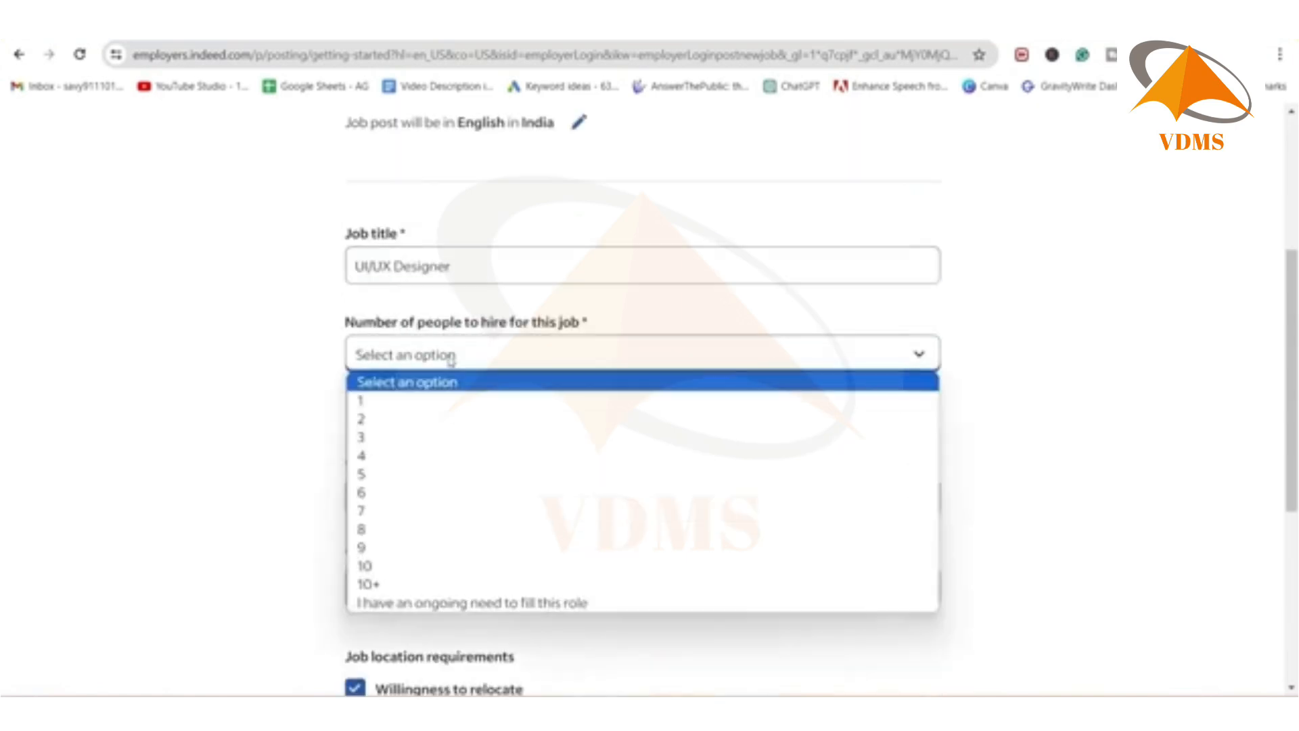
{"action": "left_click", "coordinate": [367, 422]}
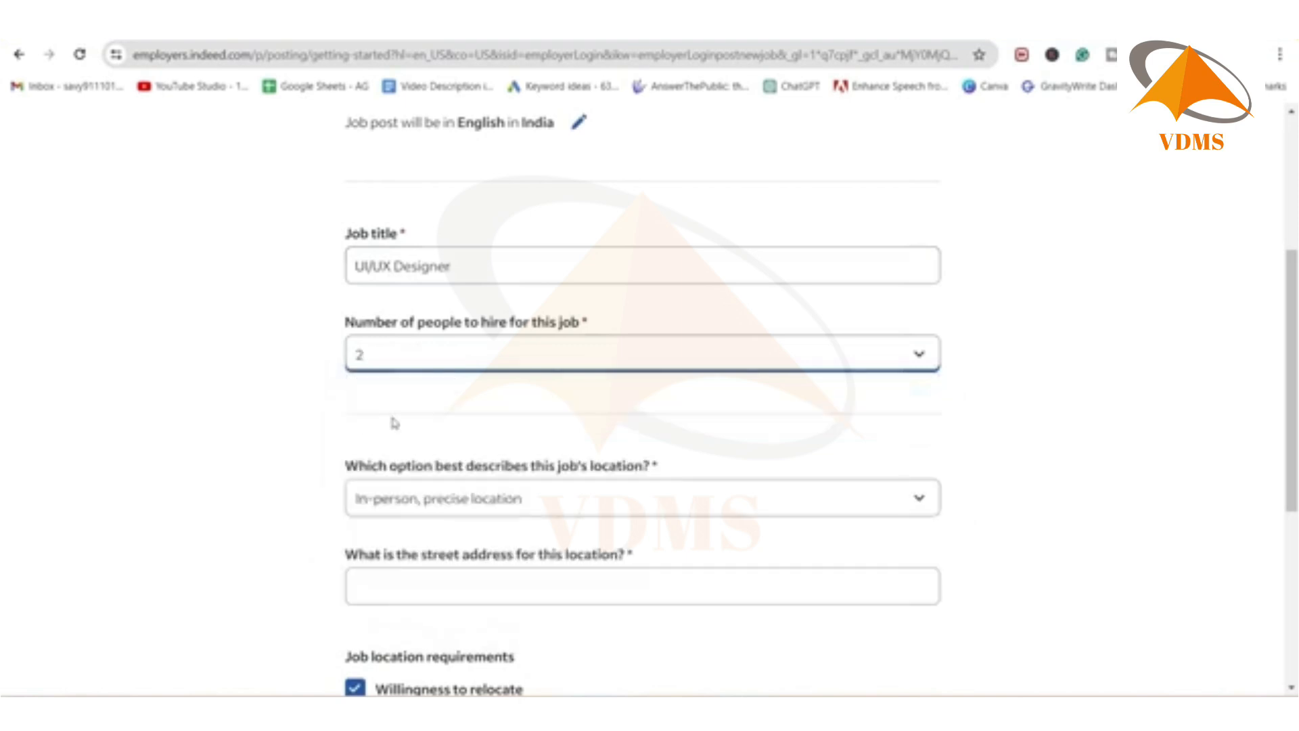
- Set the job location to In-person, precise location, enter the workplace's street address from the suggestions, and submit the job basics
{"action": "left_click", "coordinate": [463, 496]}
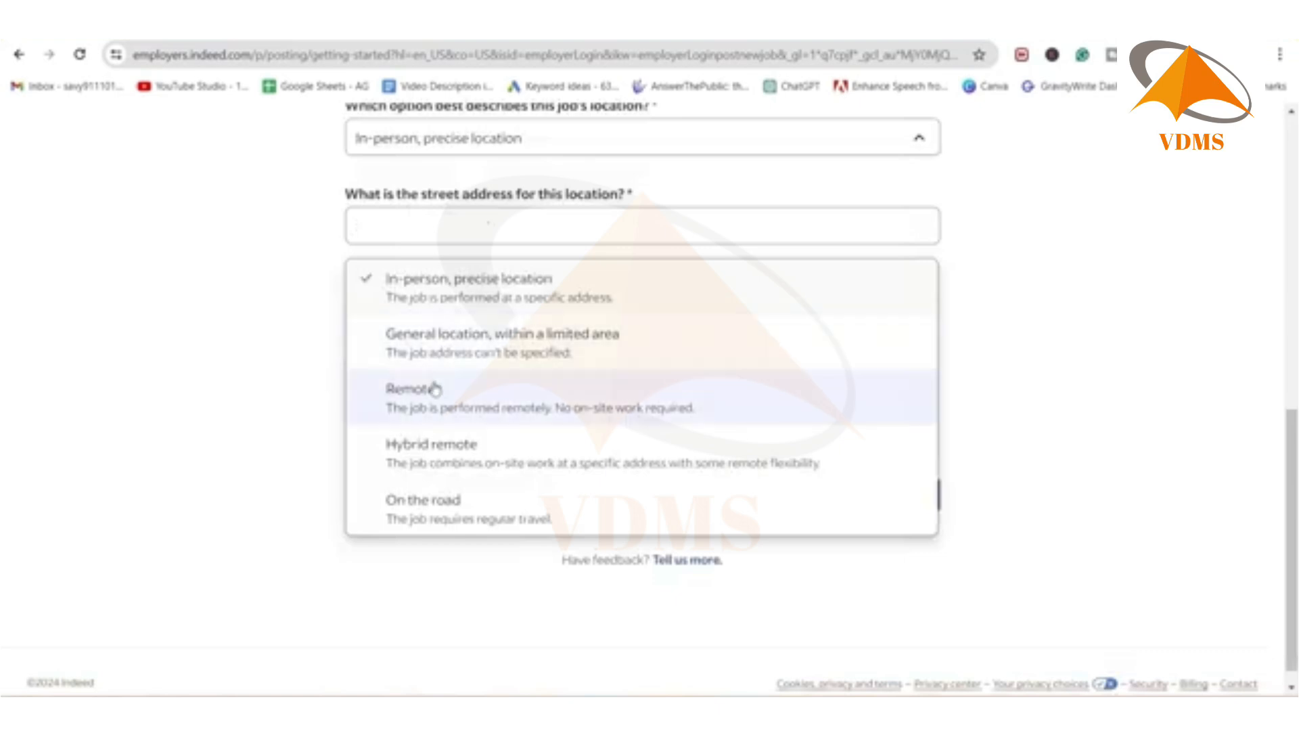
{"action": "left_click", "coordinate": [454, 300]}
{"action": "left_click", "coordinate": [466, 236]}
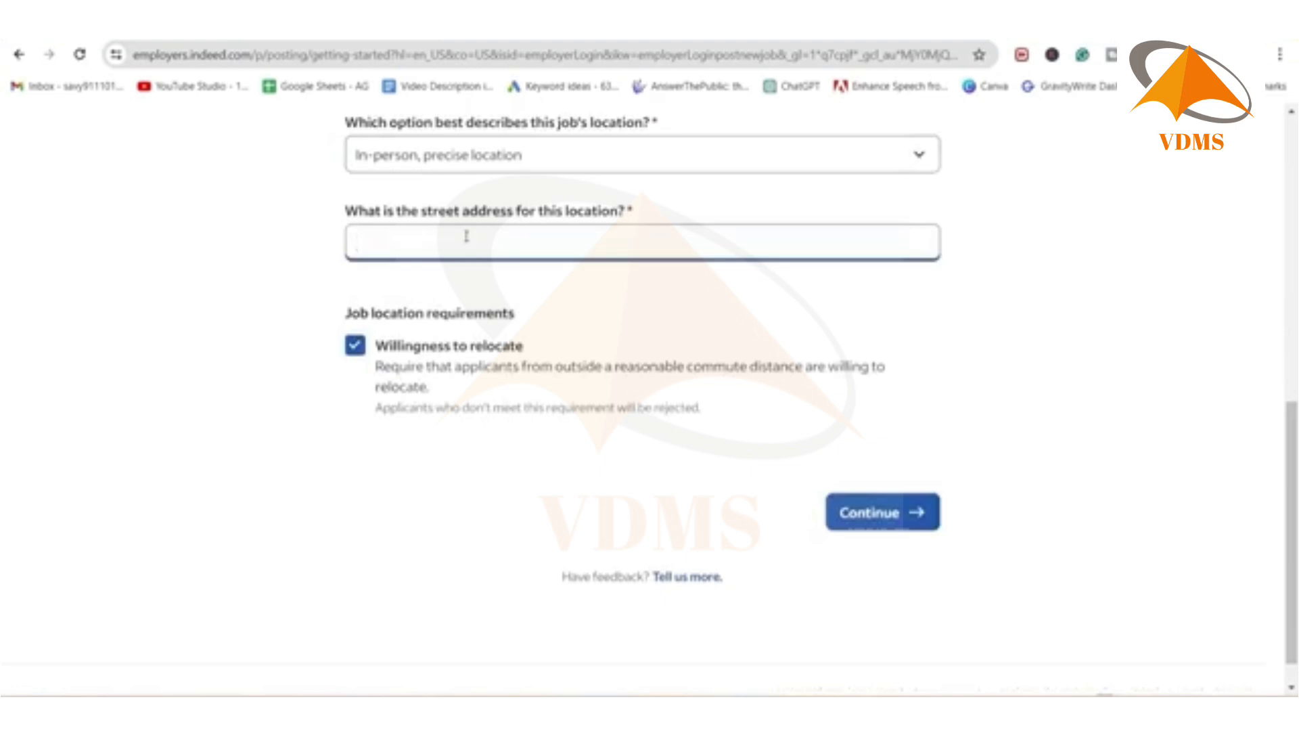
{"action": "type", "text": "Noida Sector 62"}
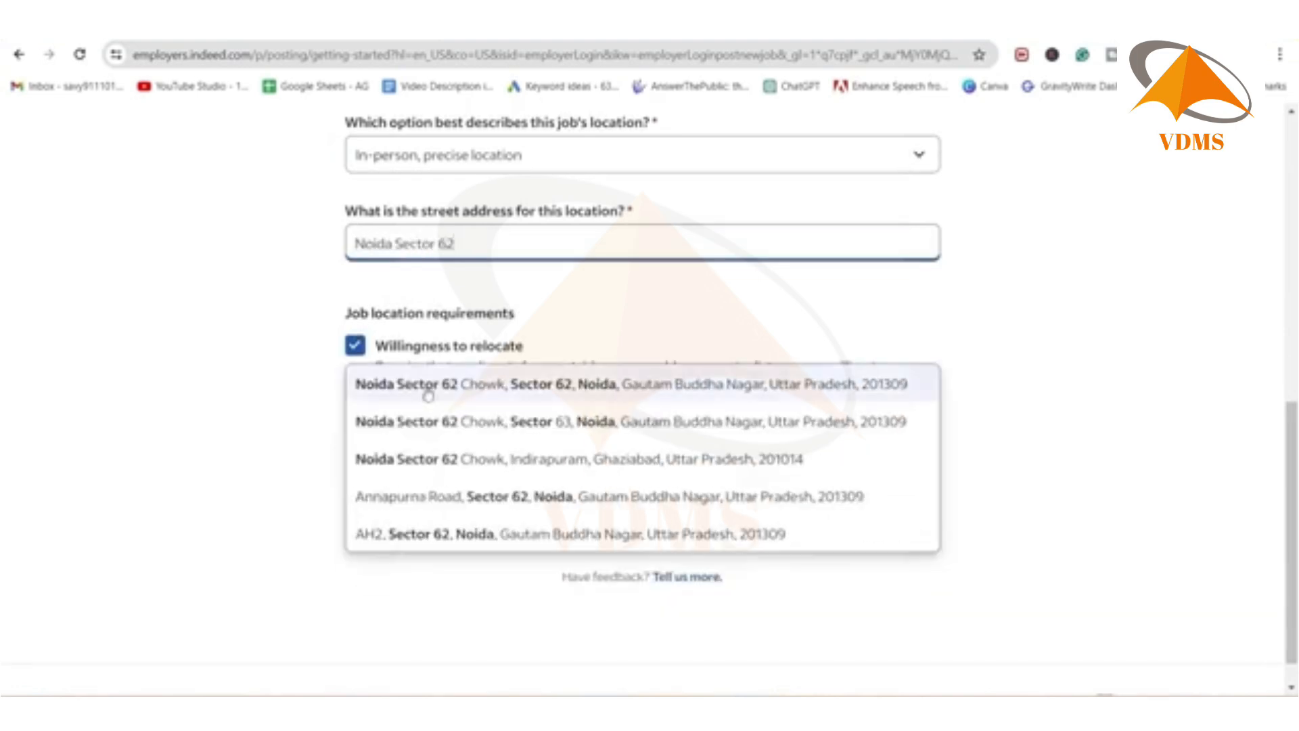
{"action": "left_click", "coordinate": [426, 384]}
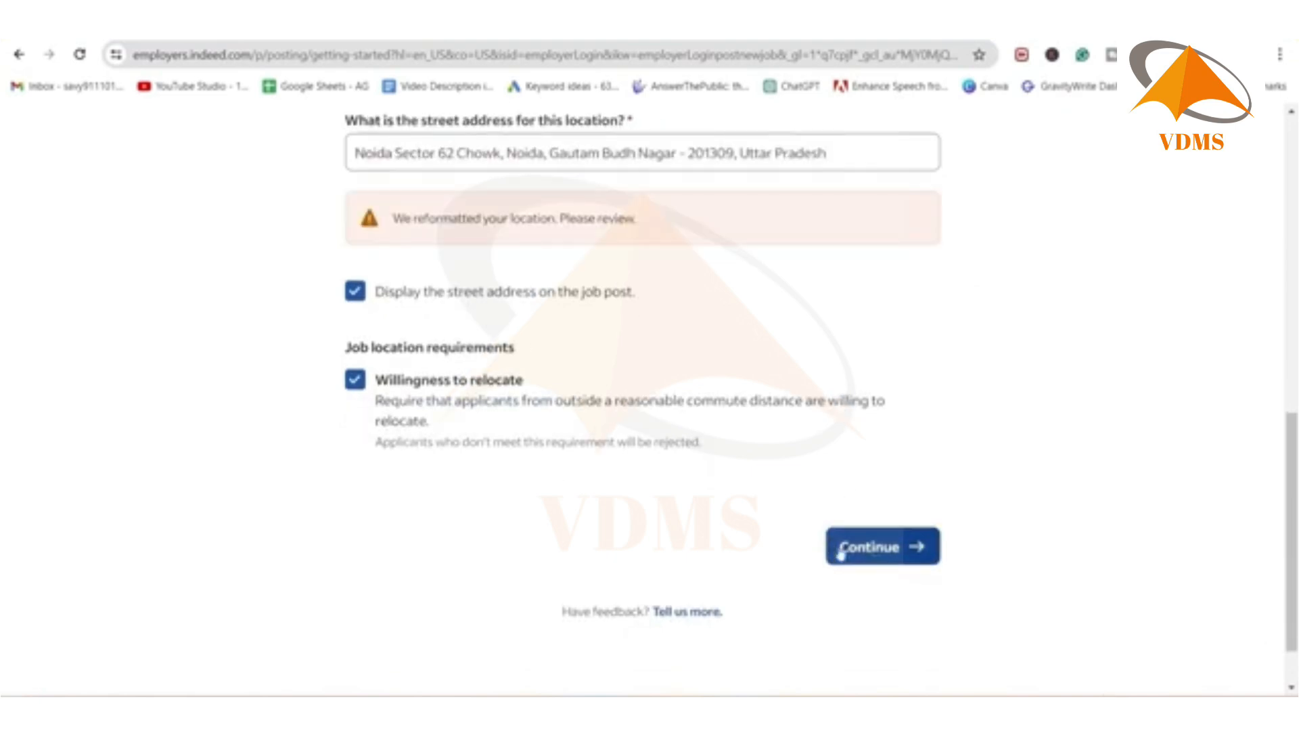
{"action": "left_click", "coordinate": [869, 547]}
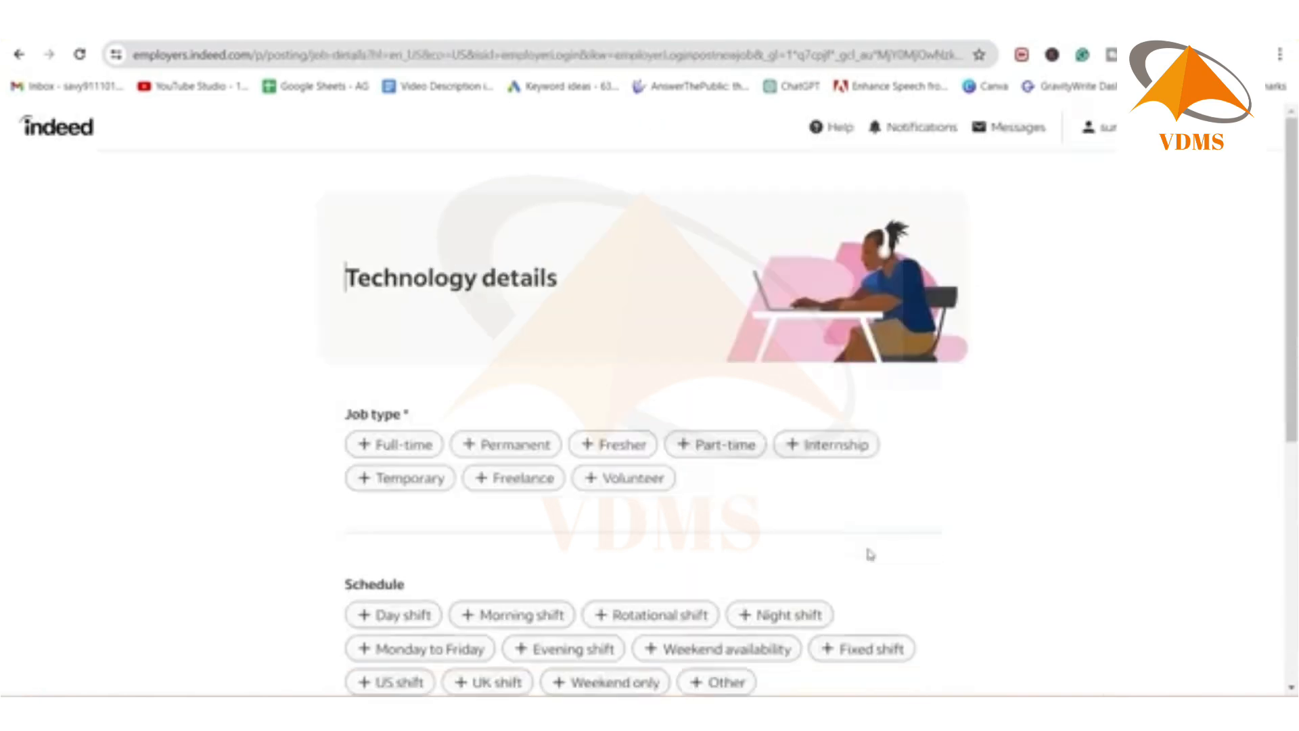
- Select Full-time as the job type in the technology details
{"action": "scroll", "coordinate": [687, 374], "scroll_direction": "down", "scroll_amount": 3}
{"action": "scroll", "coordinate": [776, 414], "scroll_direction": "down", "scroll_amount": 1}
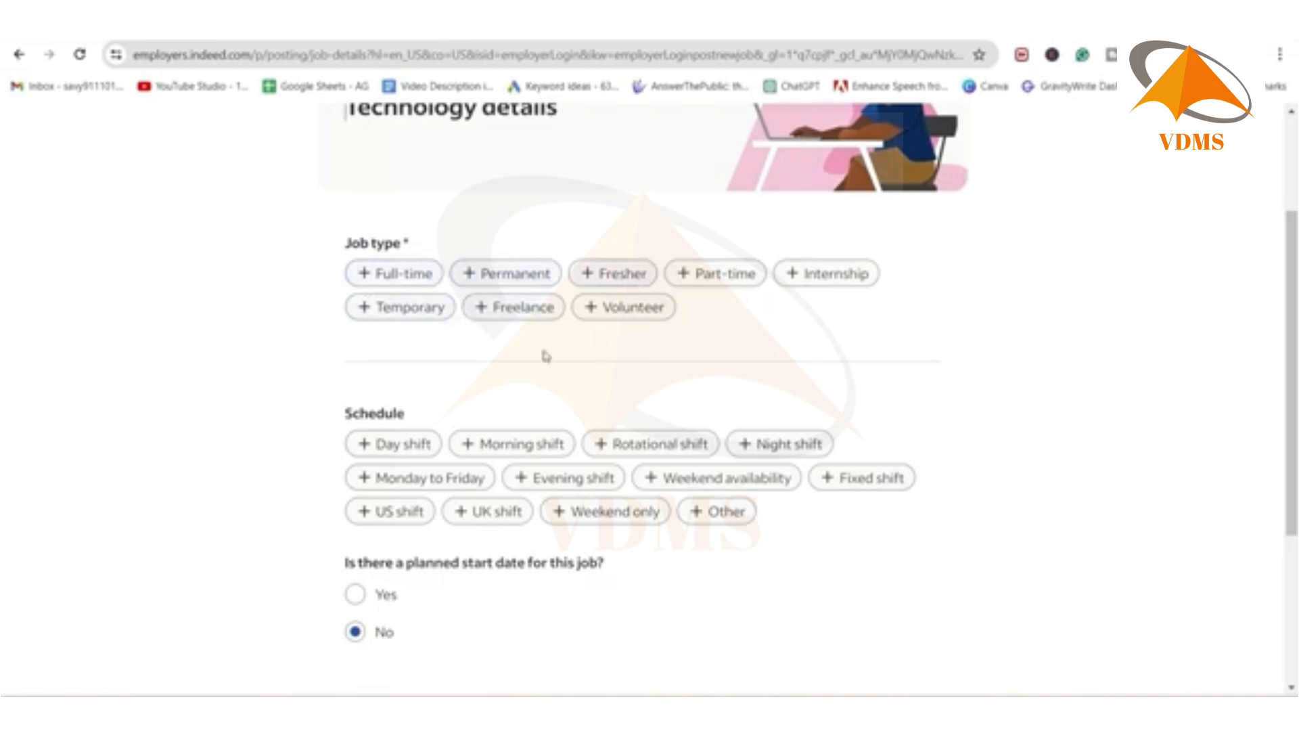
{"action": "left_click", "coordinate": [454, 329]}
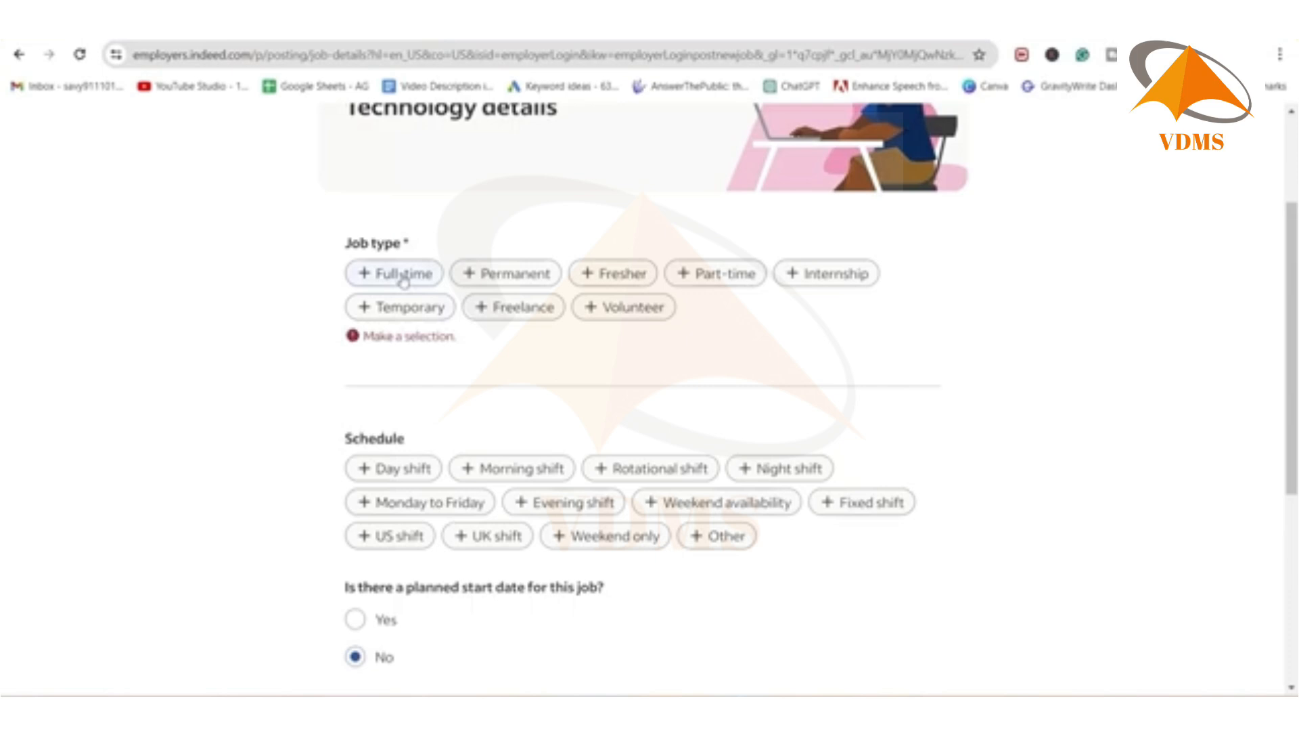
{"action": "left_click", "coordinate": [404, 279]}
- Add Day shift to the schedule and continue to the pay and benefits page
{"action": "scroll", "coordinate": [606, 385], "scroll_direction": "down", "scroll_amount": 1}
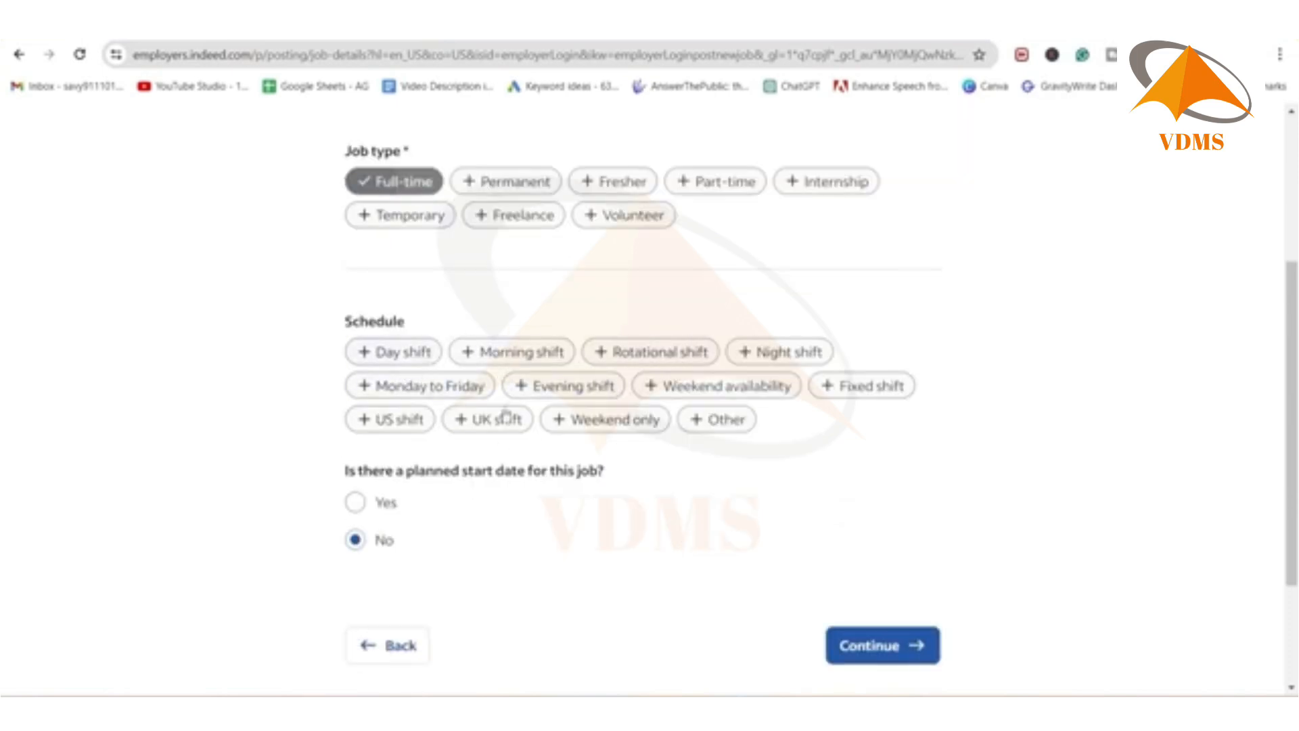
{"action": "left_click", "coordinate": [404, 365]}
{"action": "scroll", "coordinate": [711, 464], "scroll_direction": "down", "scroll_amount": 2}
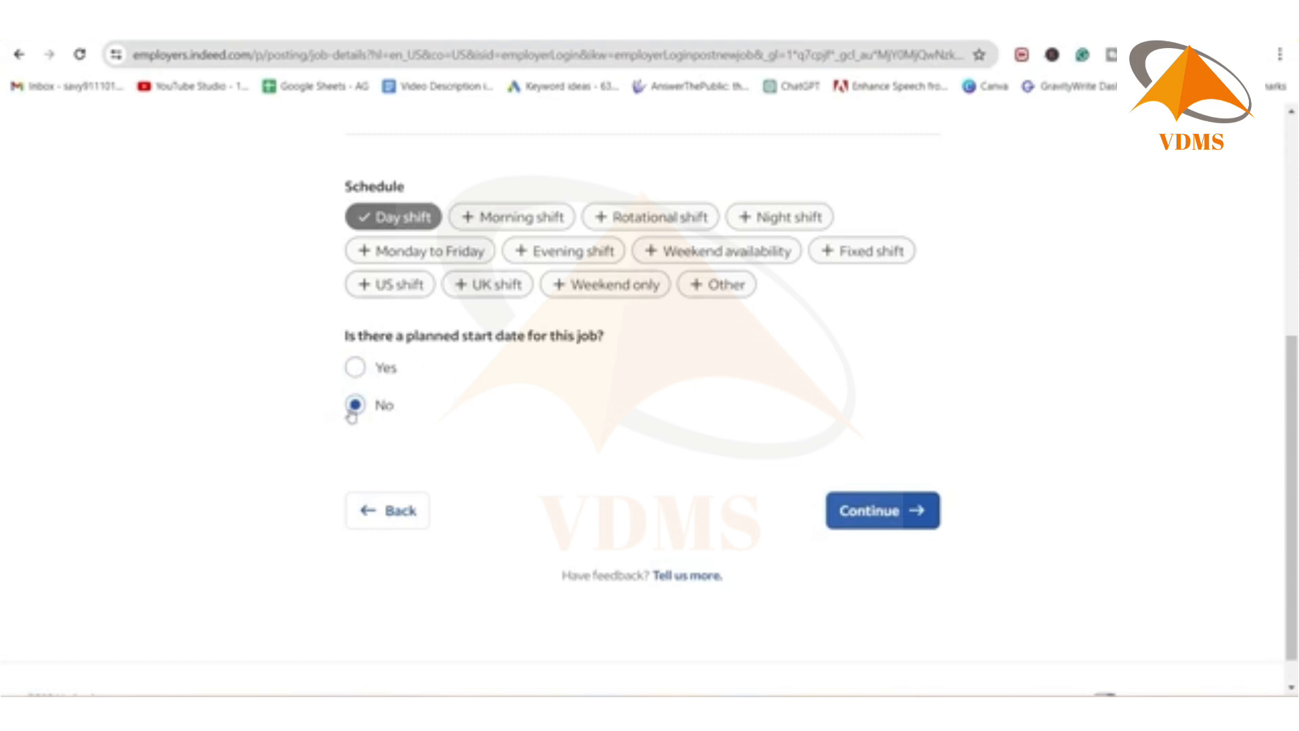
{"action": "left_click", "coordinate": [876, 512]}
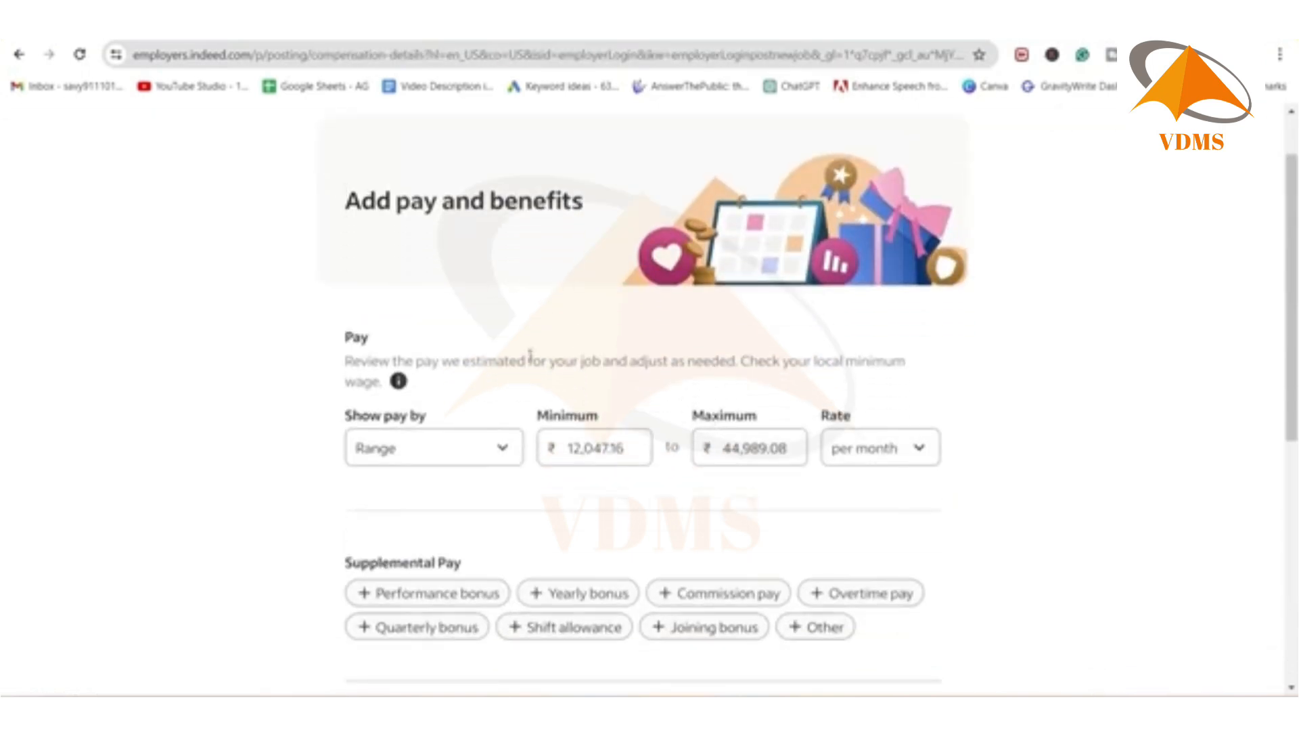
{"action": "scroll", "coordinate": [538, 338], "scroll_direction": "down", "scroll_amount": 2}
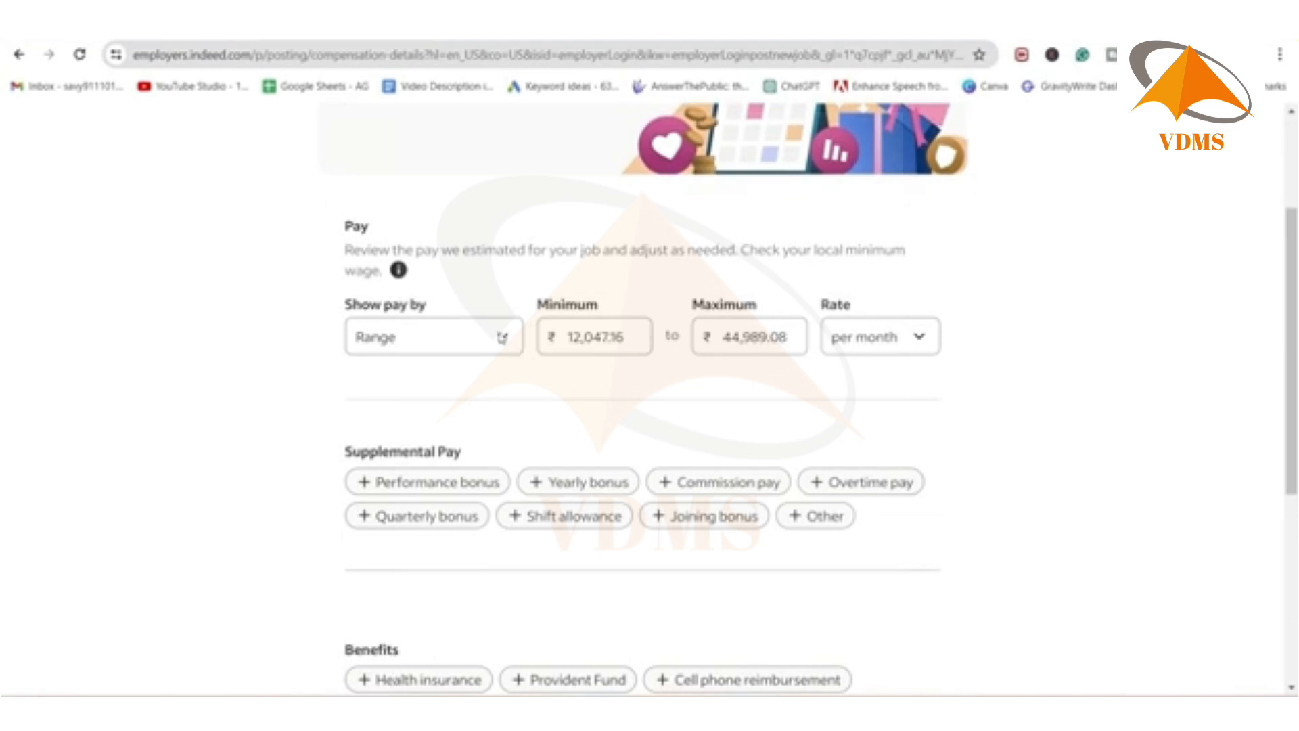
- Show the pay as an exact amount and set it to ₹30000 per month
{"action": "left_click", "coordinate": [501, 338]}
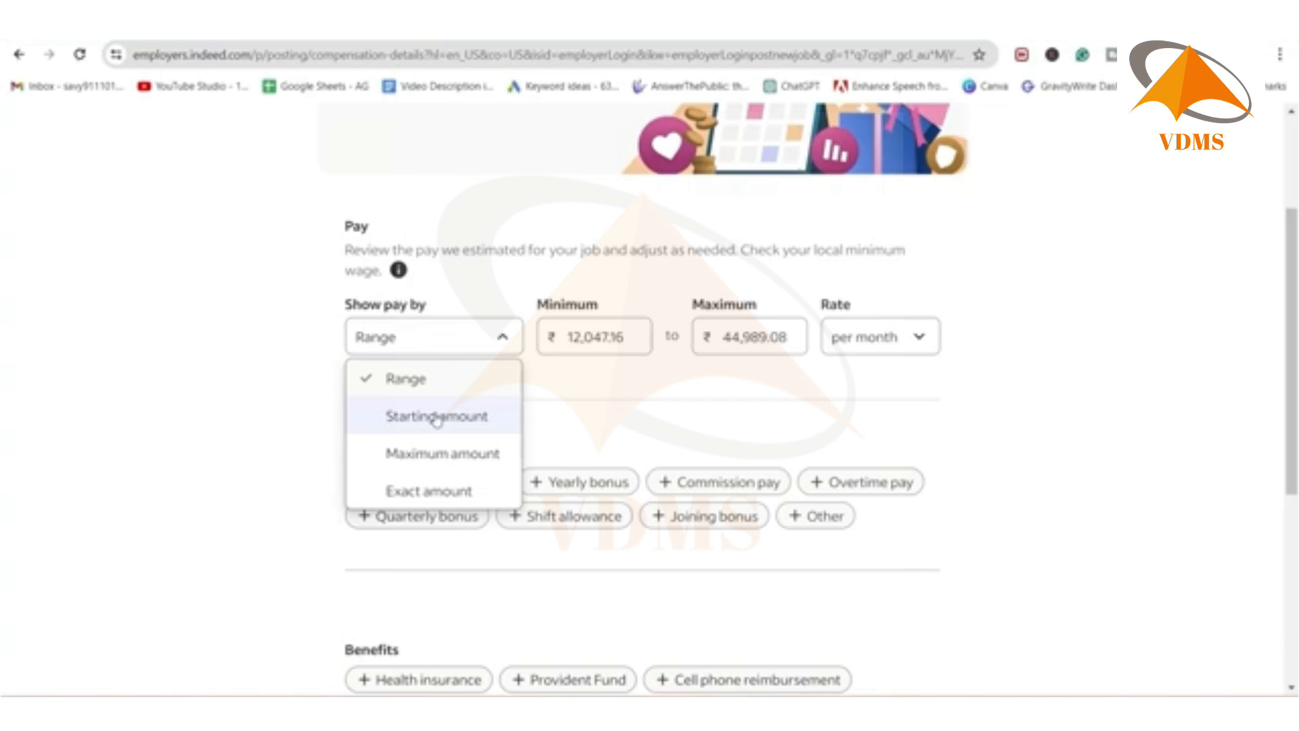
{"action": "left_click", "coordinate": [416, 490]}
{"action": "left_click", "coordinate": [628, 334]}
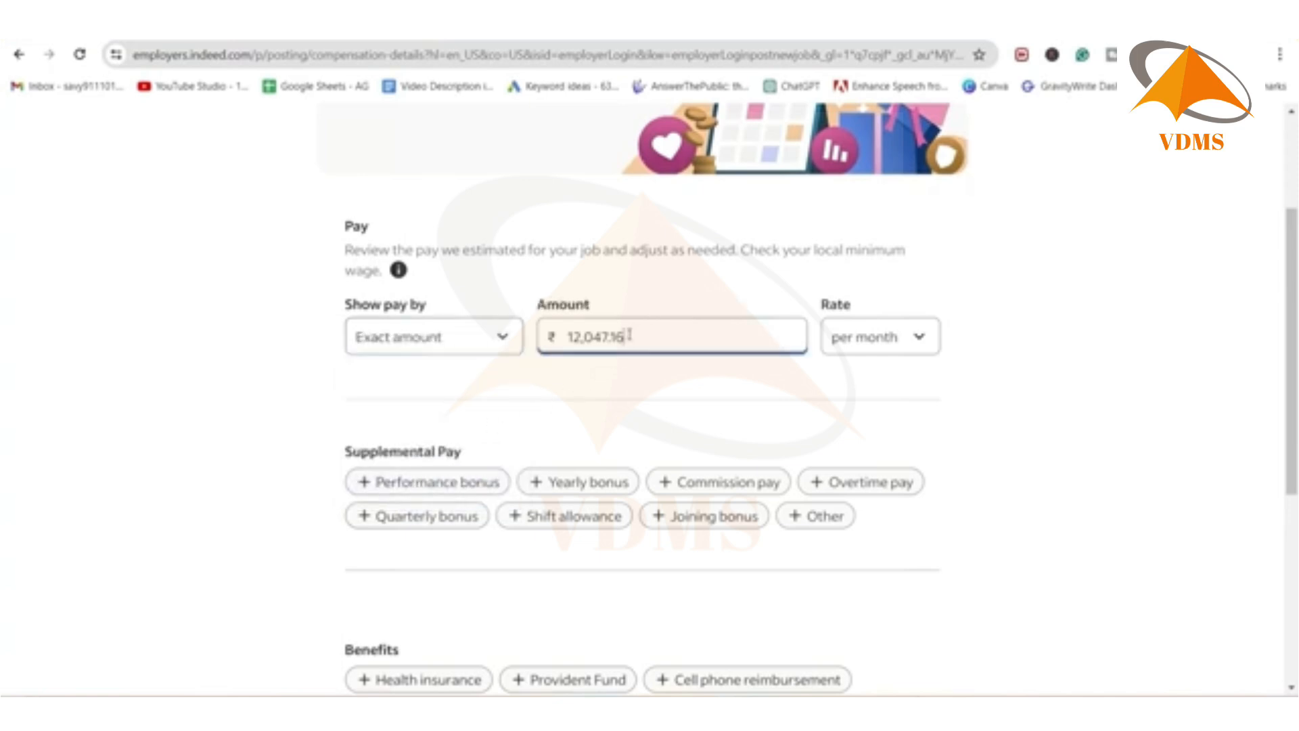
{"action": "key", "text": "BackSpace"}
{"action": "key", "text": "BackSpace"}
{"action": "key", "text": "BackSpace"}
{"action": "key", "text": "BackSpace"}
{"action": "key", "text": "BackSpace"}
{"action": "key", "text": "BackSpace"}
{"action": "key", "text": "BackSpace"}
{"action": "key", "text": "BackSpace"}
{"action": "key", "text": "BackSpace"}
{"action": "type", "text": "30000"}
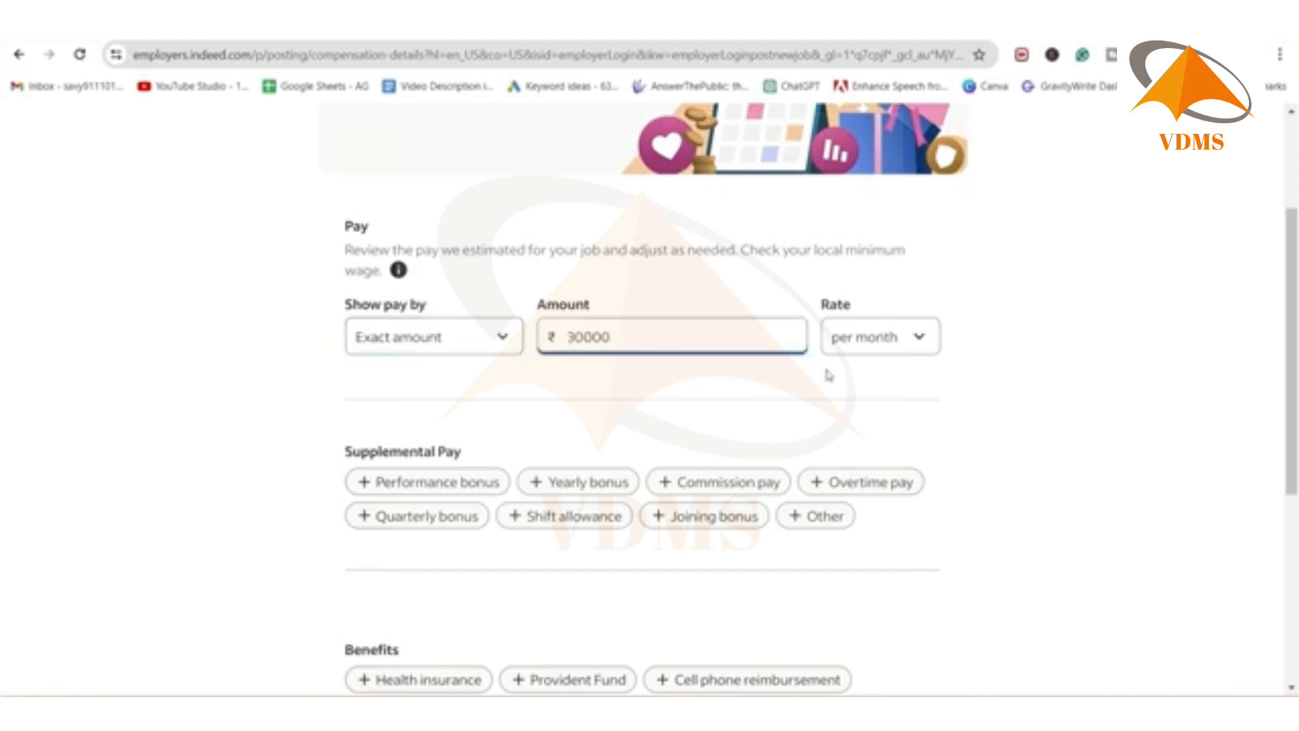
- Add Shift allowance as supplemental pay and Paid sick time as a benefit, and continue to the job description
{"action": "scroll", "coordinate": [598, 389], "scroll_direction": "down", "scroll_amount": 1}
{"action": "scroll", "coordinate": [598, 389], "scroll_direction": "down", "scroll_amount": 3}
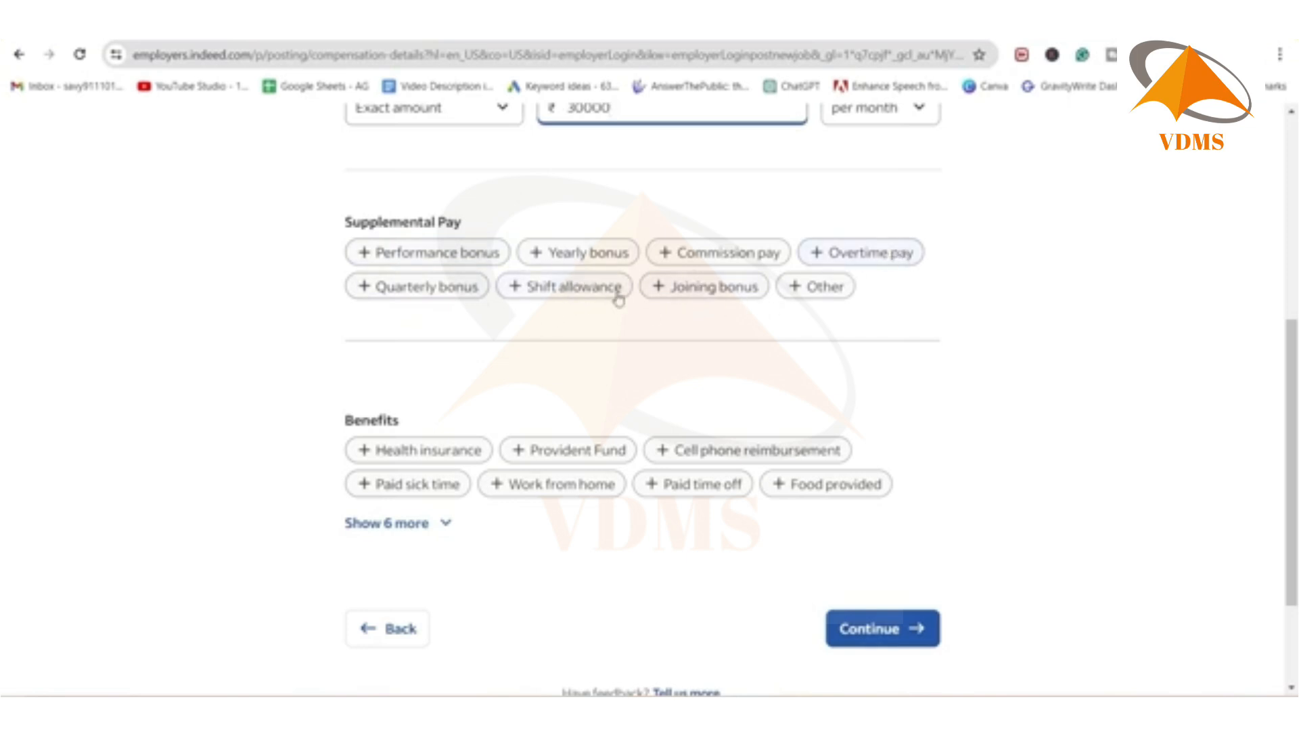
{"action": "left_click", "coordinate": [540, 291]}
{"action": "scroll", "coordinate": [473, 263], "scroll_direction": "down", "scroll_amount": 3}
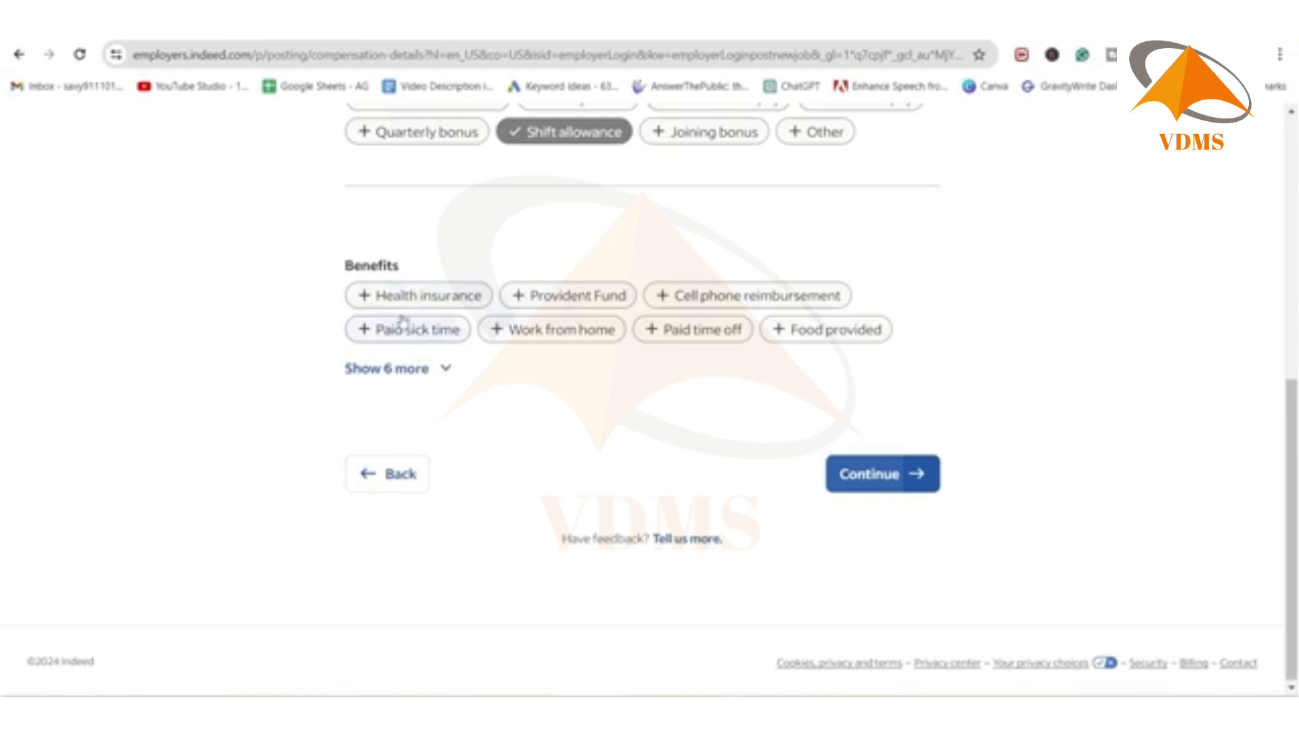
{"action": "left_click", "coordinate": [389, 334]}
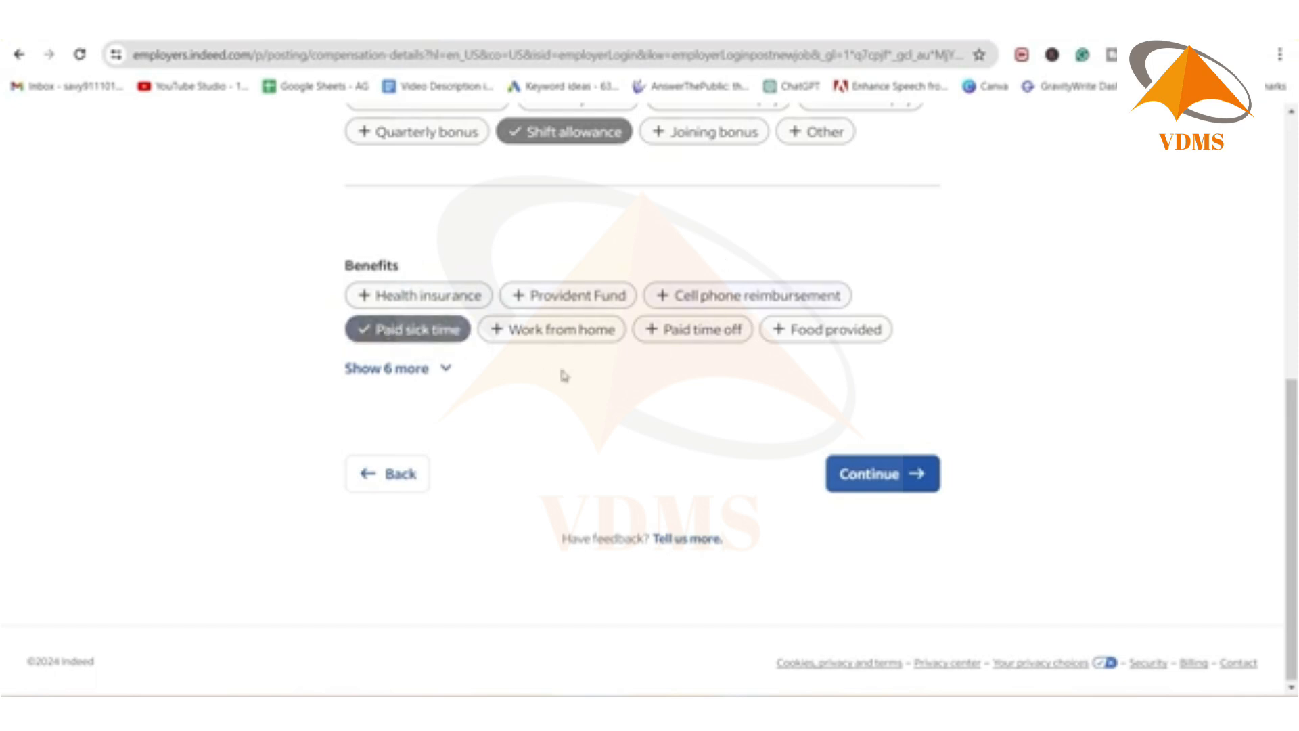
{"action": "left_click", "coordinate": [898, 480]}
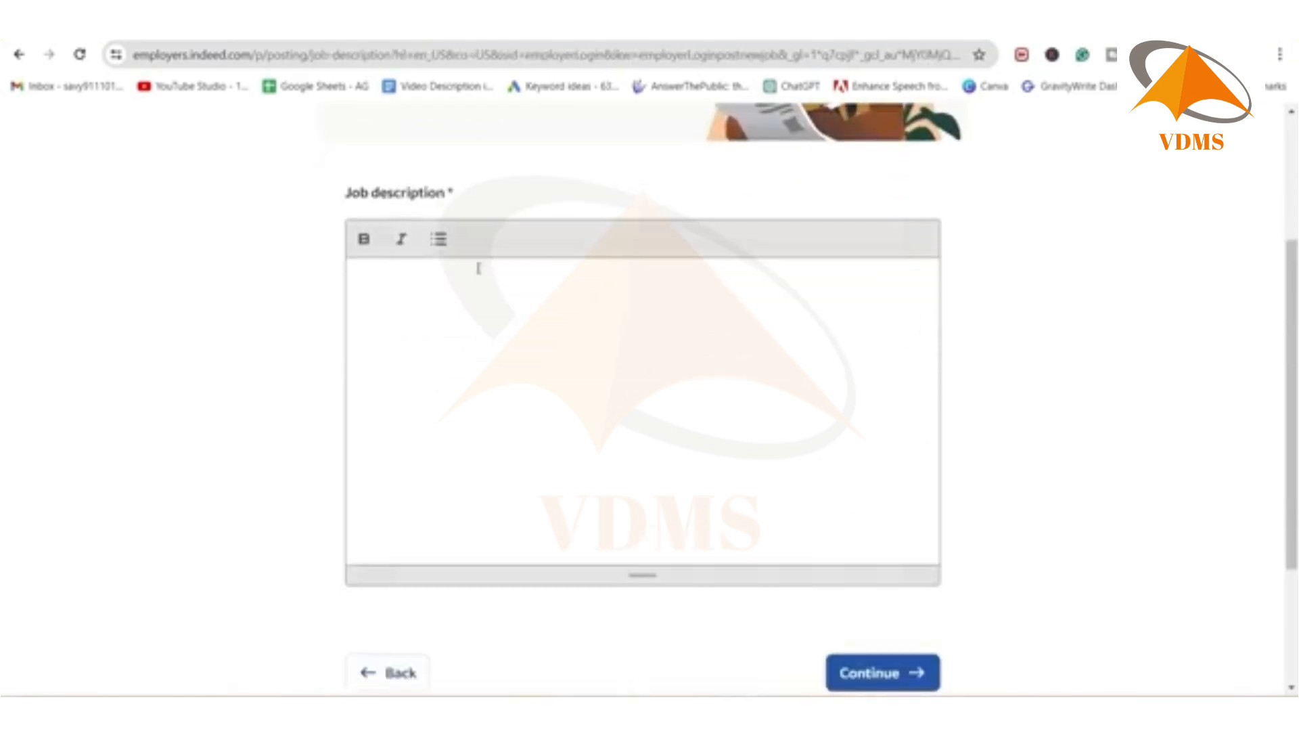
- Write the job description with 2-4 years' experience, UI UX, Figma and Adobe Premier Pro skills, and notice period within 30 days, and continue
{"action": "left_click", "coordinate": [436, 293]}
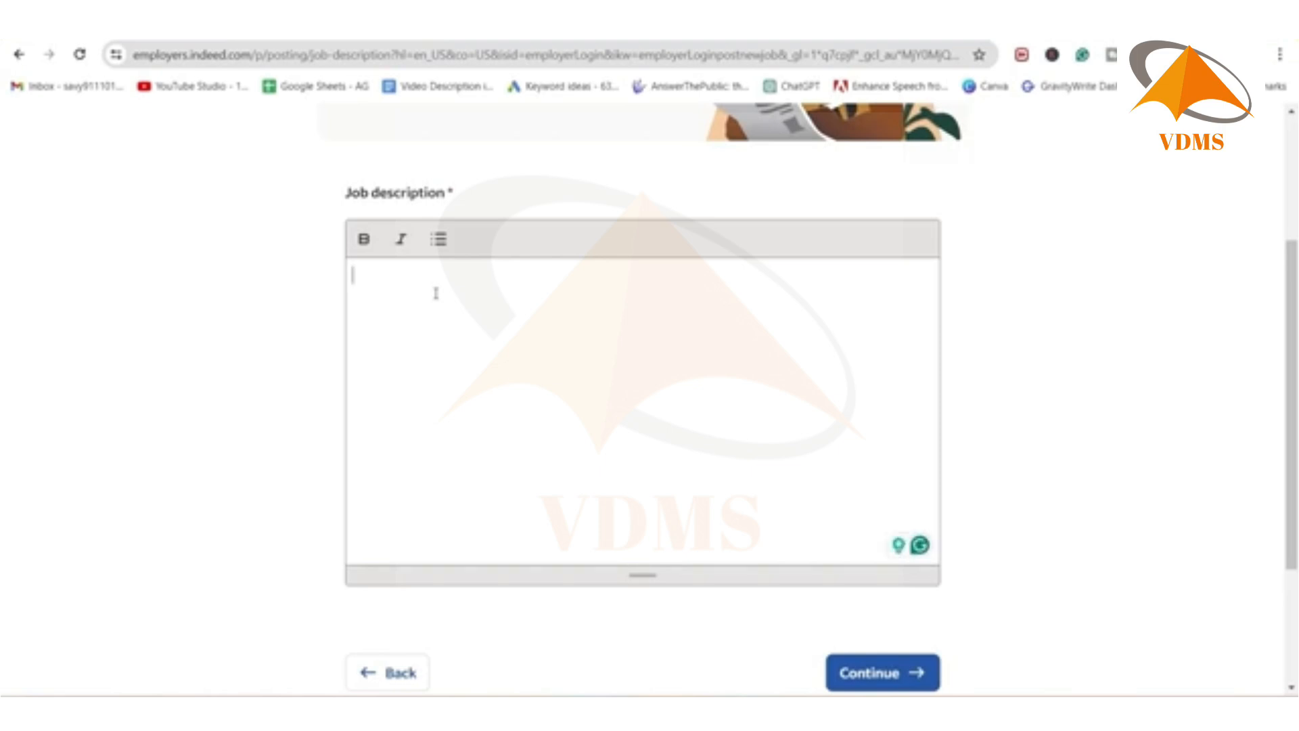
{"action": "type", "text": "Urgently looking for UI UX Designer Experience - 2-4 year Skills Required : Good Knowledge of UI UX Designing Good Understanding of Figma Good knowledge of Adobe Premier Pro Notice Period - Within 30 days"}
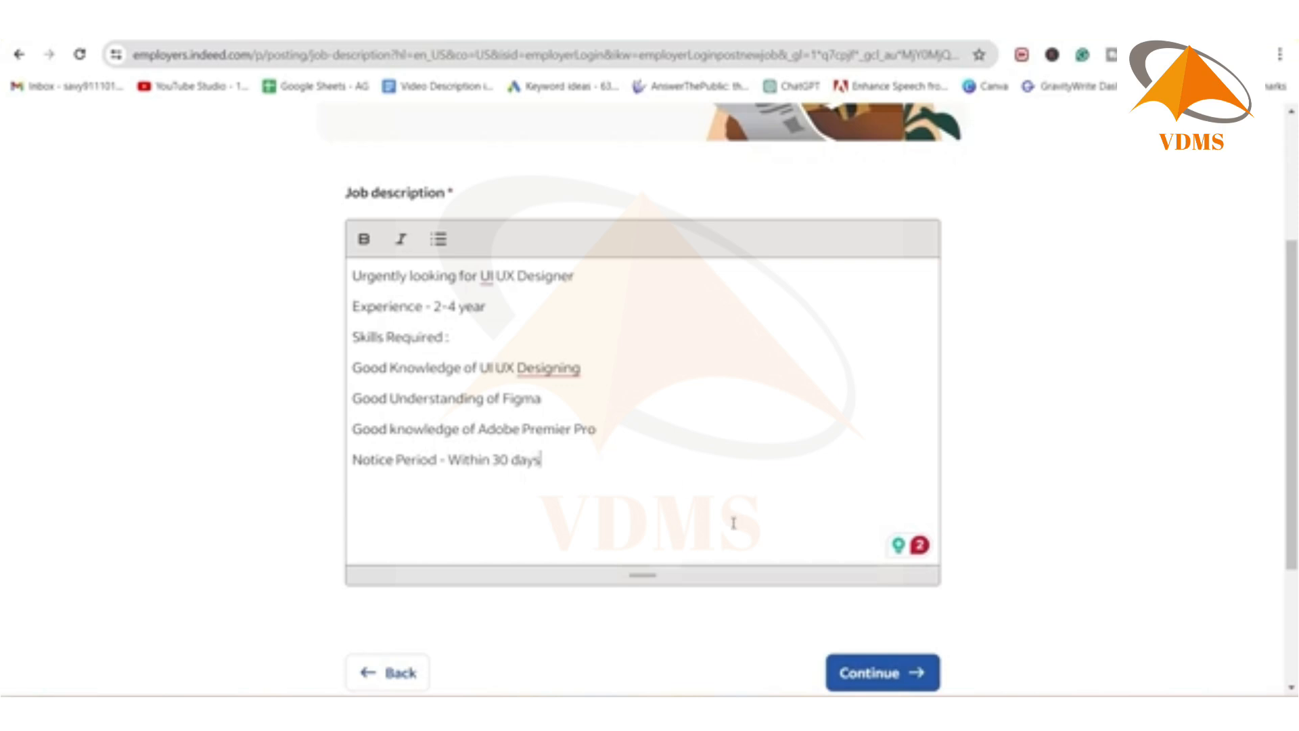
{"action": "scroll", "coordinate": [876, 611], "scroll_direction": "down", "scroll_amount": 3}
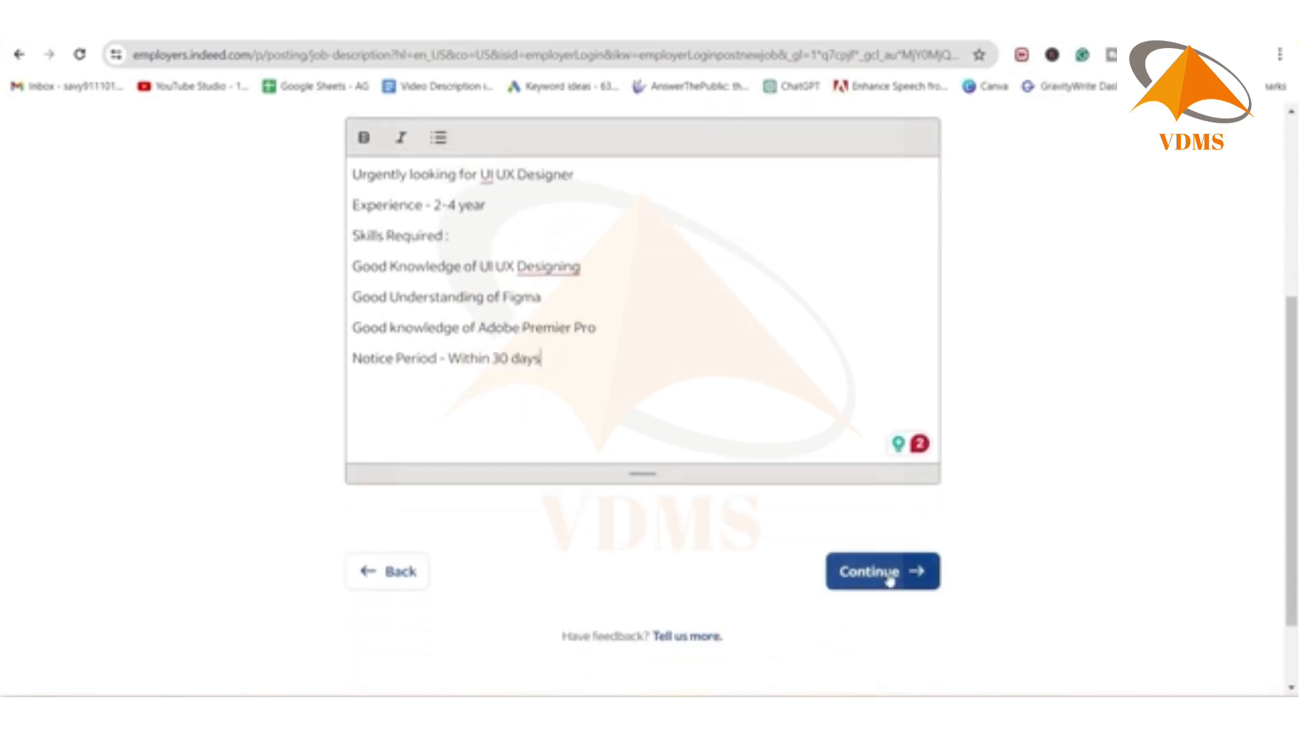
{"action": "left_click", "coordinate": [887, 573]}
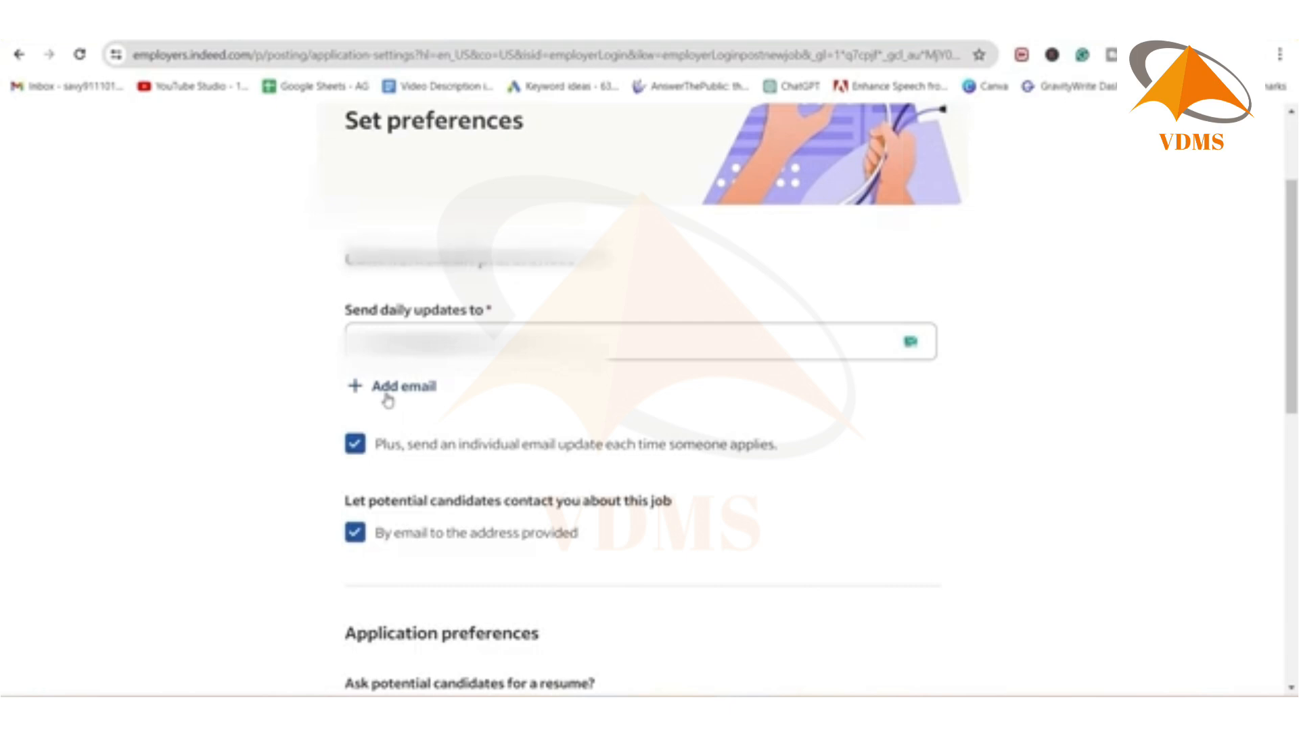
- Set the application preferences to require a resume from potential candidates
{"action": "scroll", "coordinate": [440, 351], "scroll_direction": "down", "scroll_amount": 2}
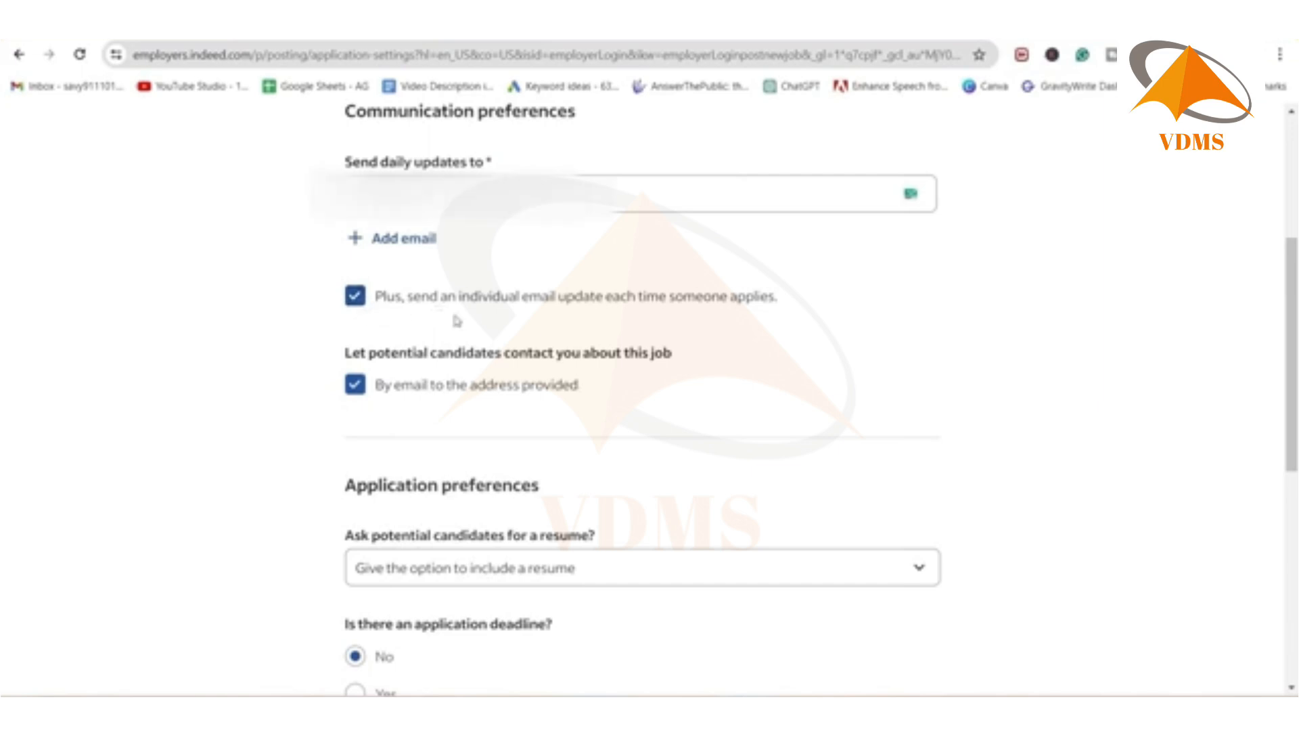
{"action": "scroll", "coordinate": [456, 321], "scroll_direction": "down", "scroll_amount": 5}
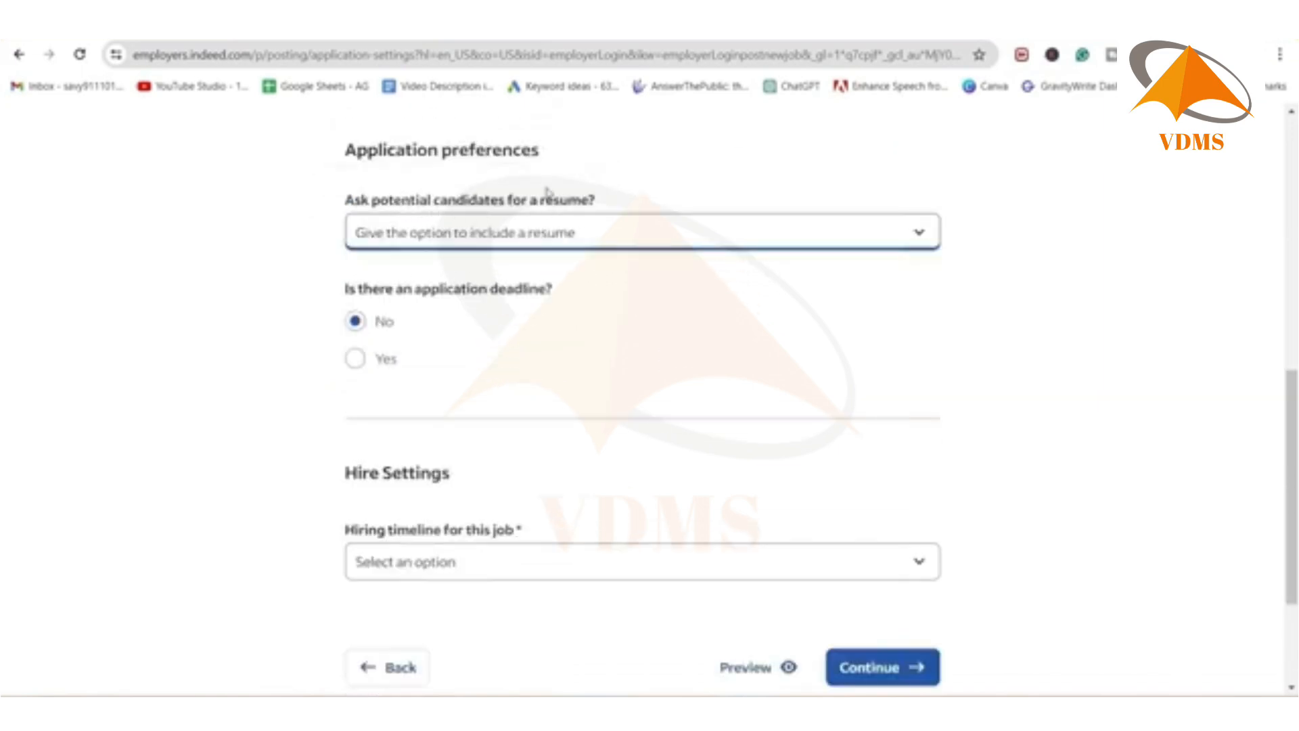
{"action": "left_click", "coordinate": [474, 230]}
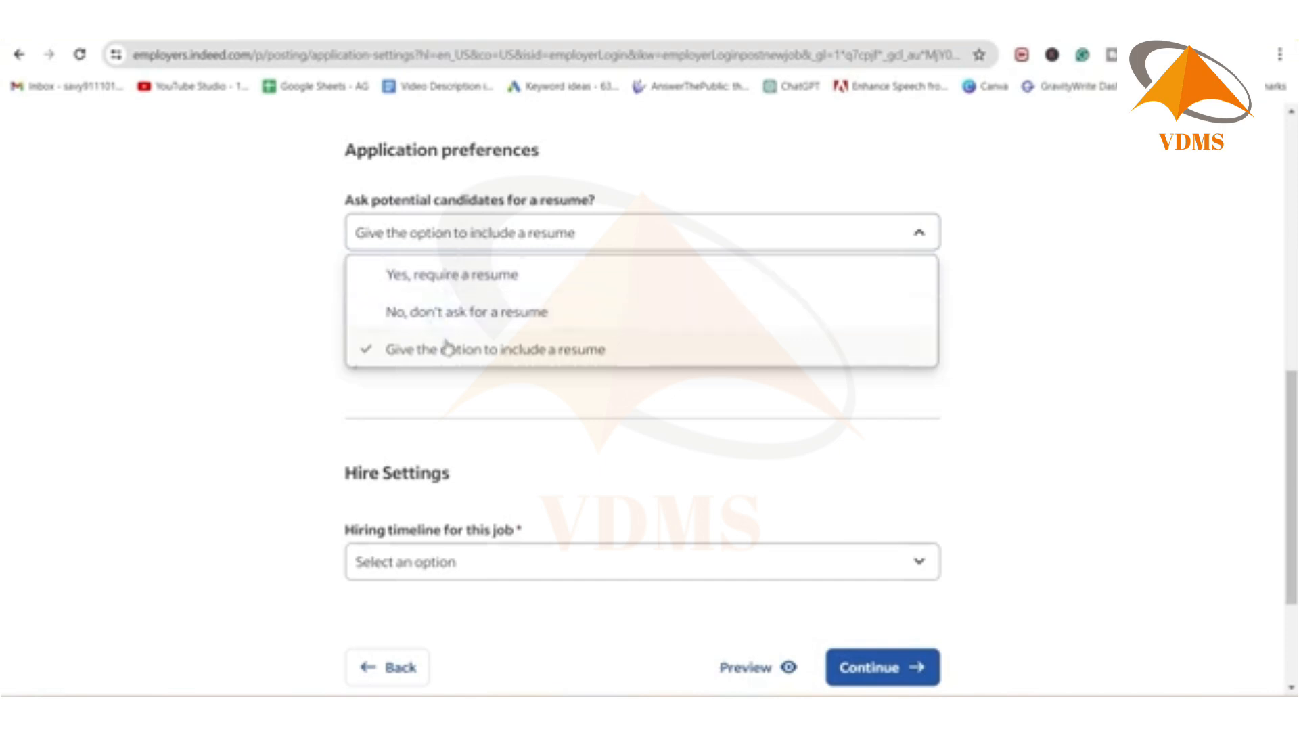
{"action": "left_click", "coordinate": [443, 288]}
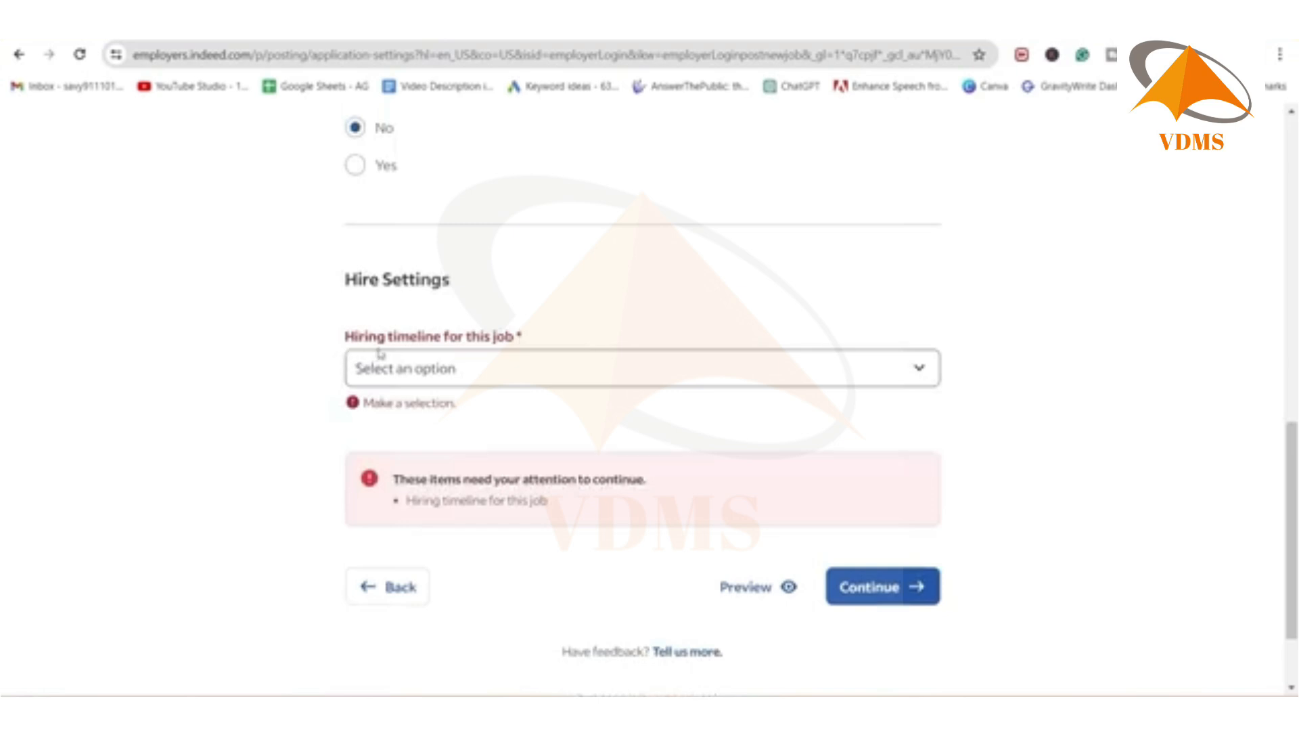
- Set the hiring timeline for this job to 2 to 4 weeks and continue to the review page
{"action": "left_click", "coordinate": [438, 380]}
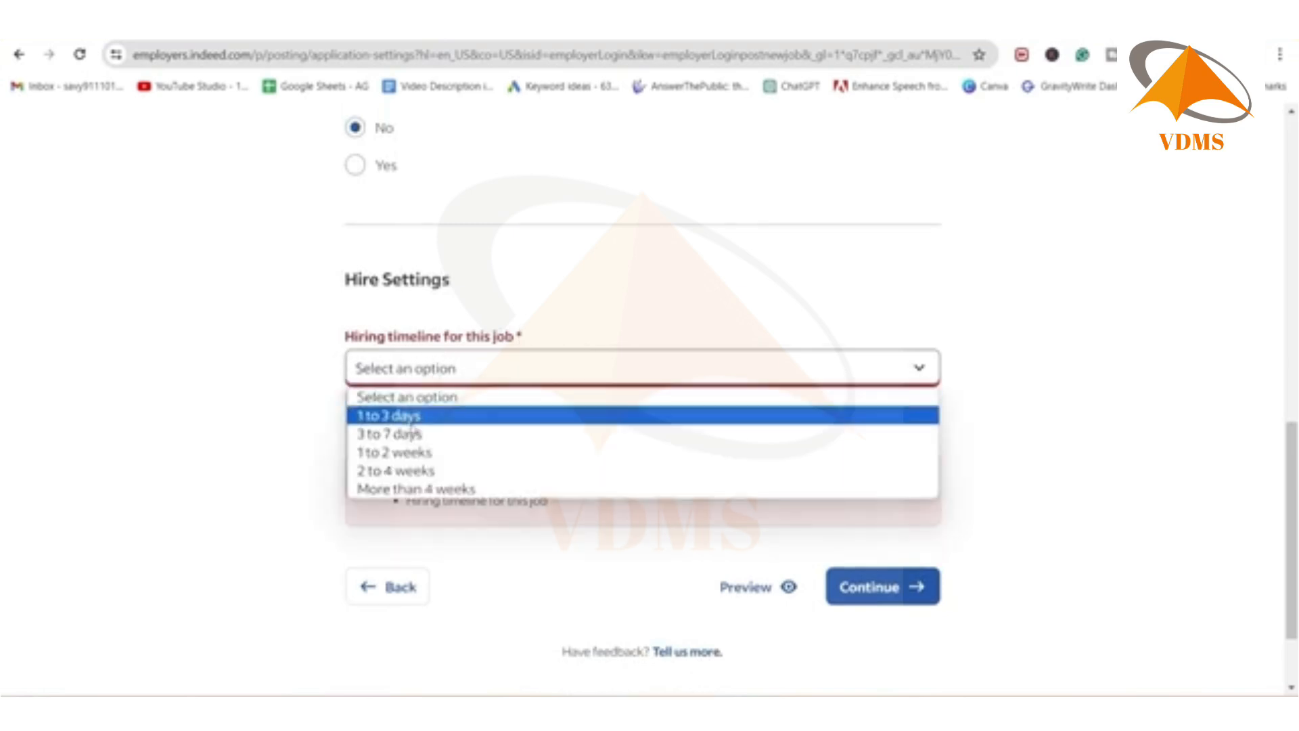
{"action": "left_click", "coordinate": [409, 471]}
{"action": "scroll", "coordinate": [863, 473], "scroll_direction": "down", "scroll_amount": 2}
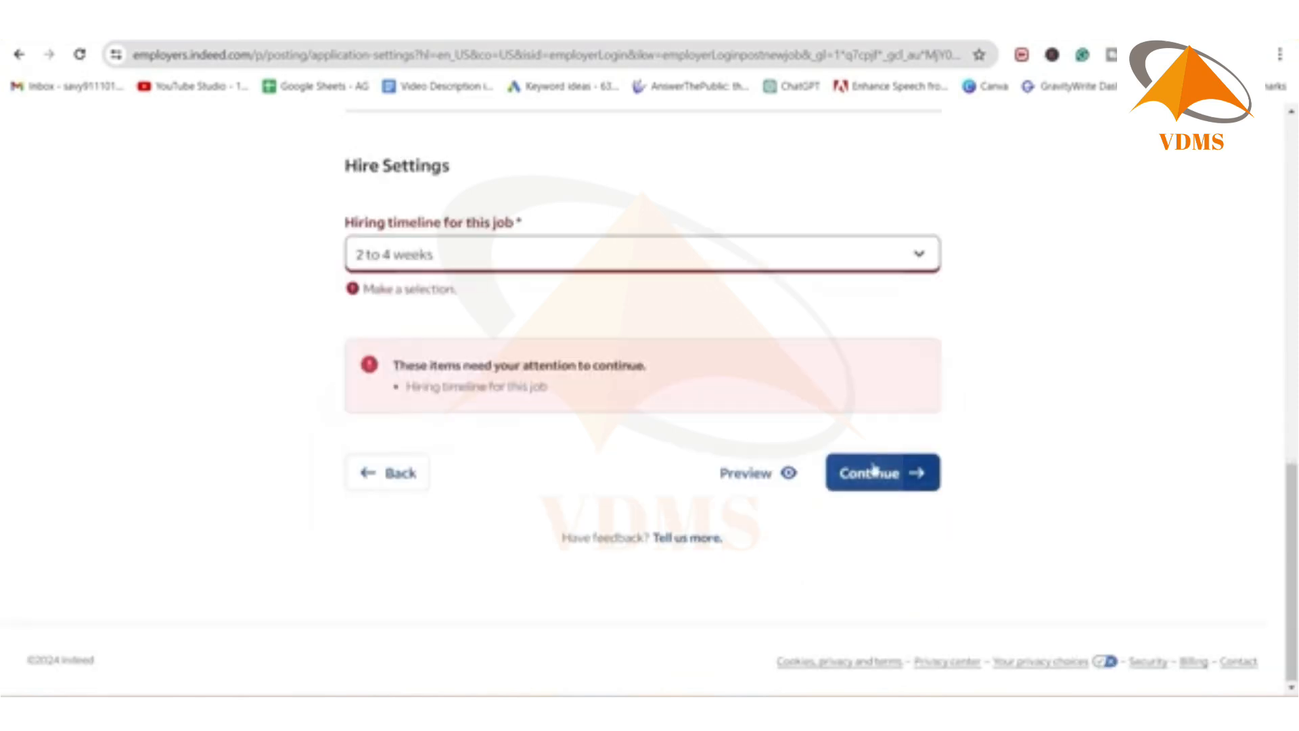
{"action": "left_click", "coordinate": [866, 477]}
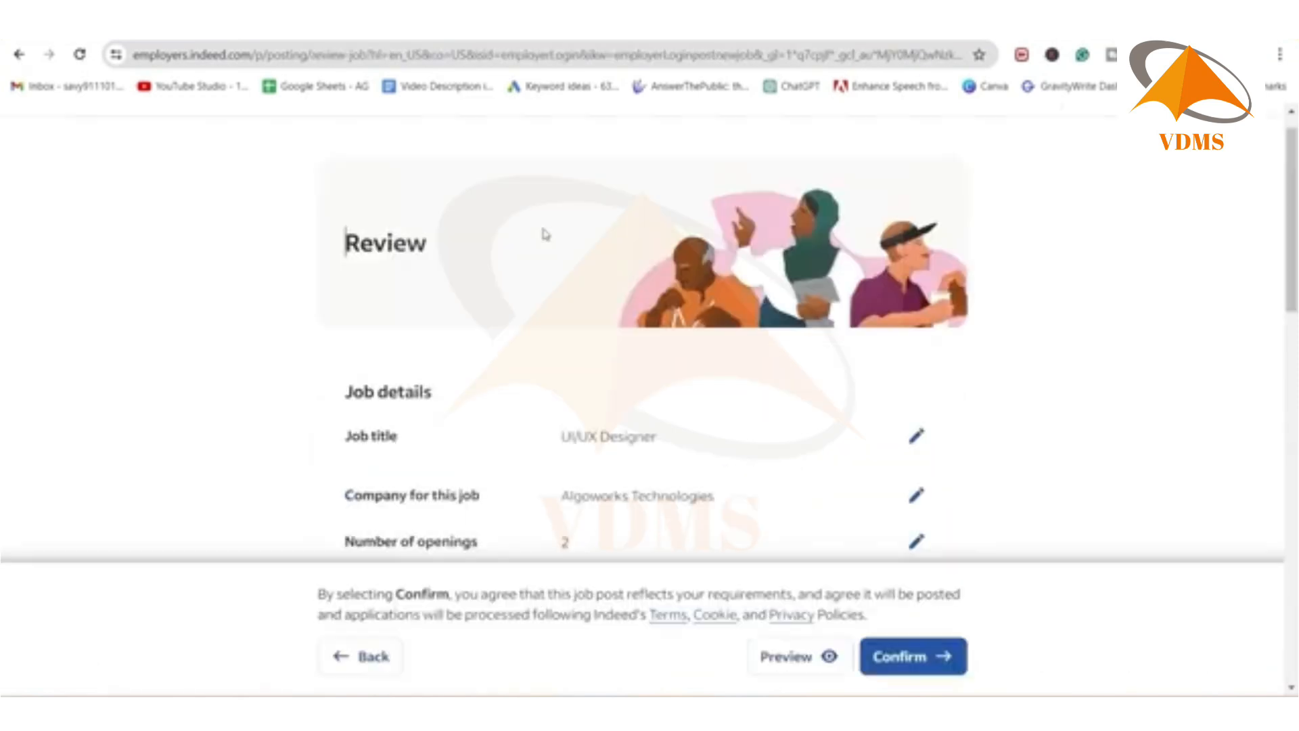
- Review the job and account details through to the end and confirm the job post
{"action": "scroll", "coordinate": [545, 234], "scroll_direction": "down", "scroll_amount": 2}
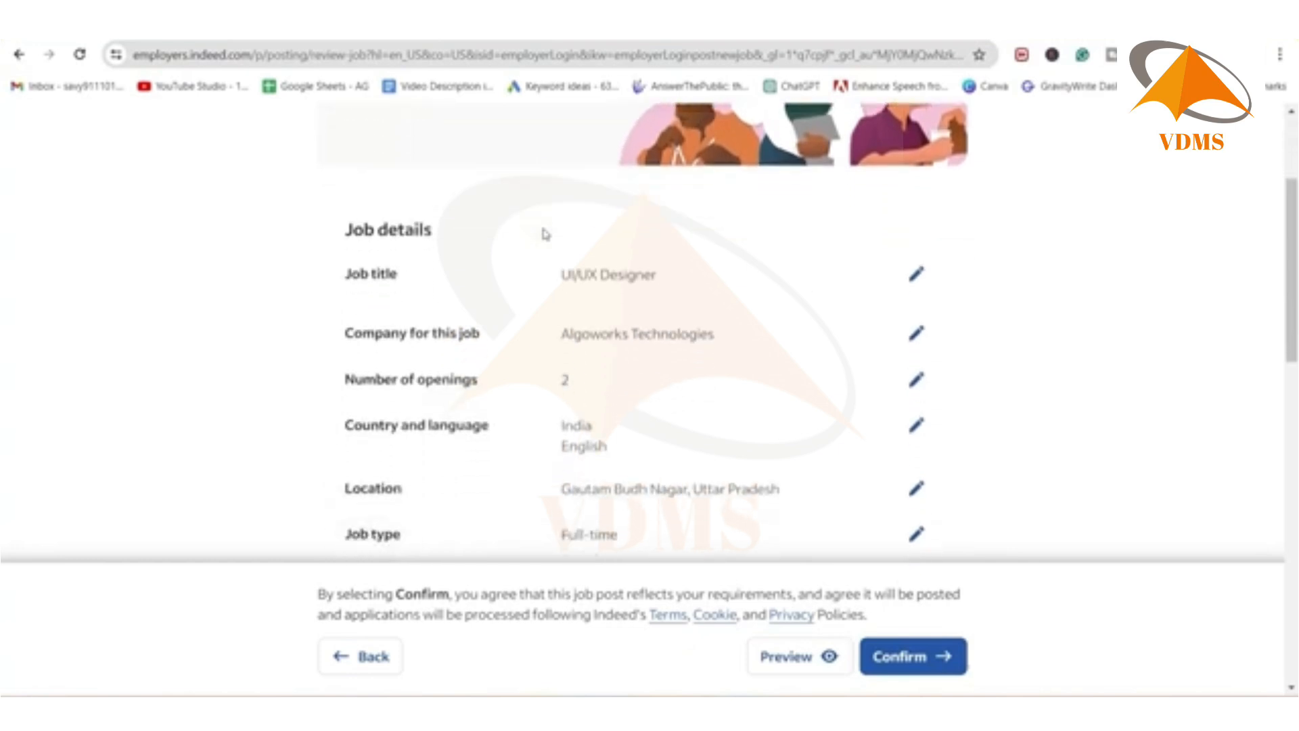
{"action": "scroll", "coordinate": [727, 376], "scroll_direction": "down", "scroll_amount": 4}
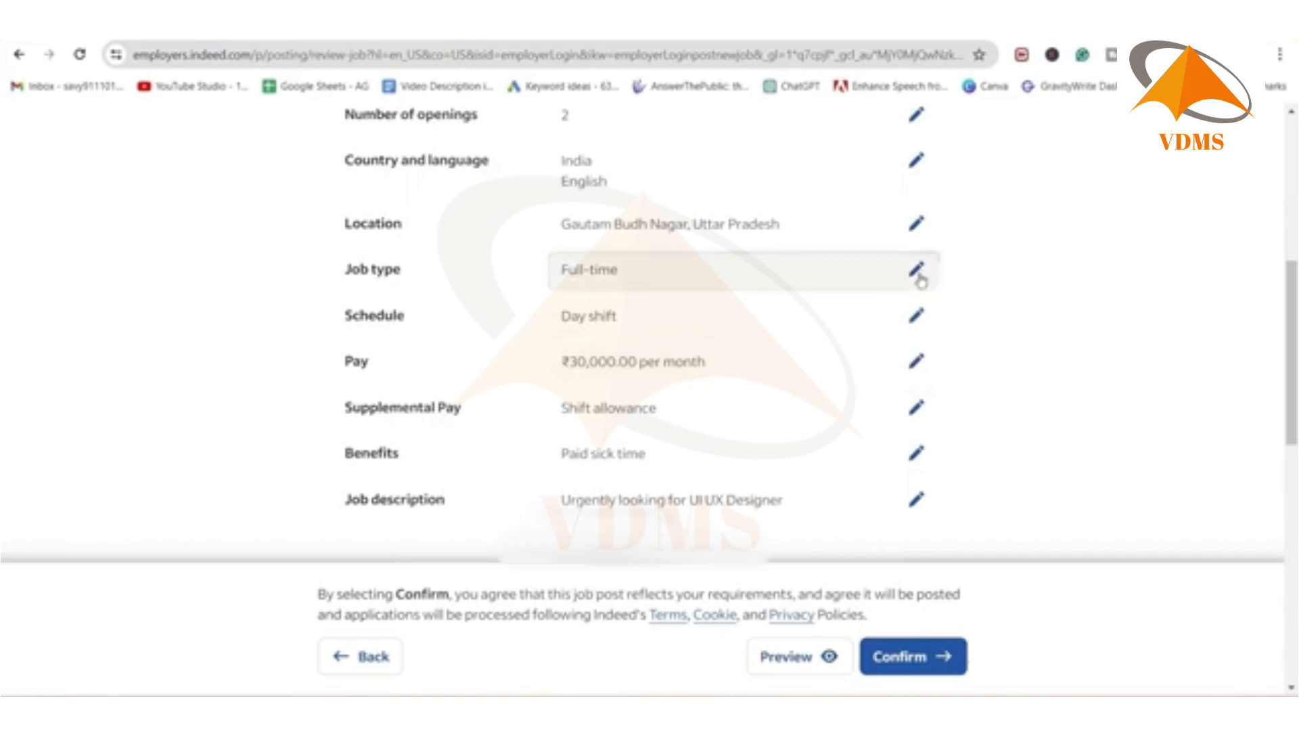
{"action": "scroll", "coordinate": [752, 430], "scroll_direction": "down", "scroll_amount": 15}
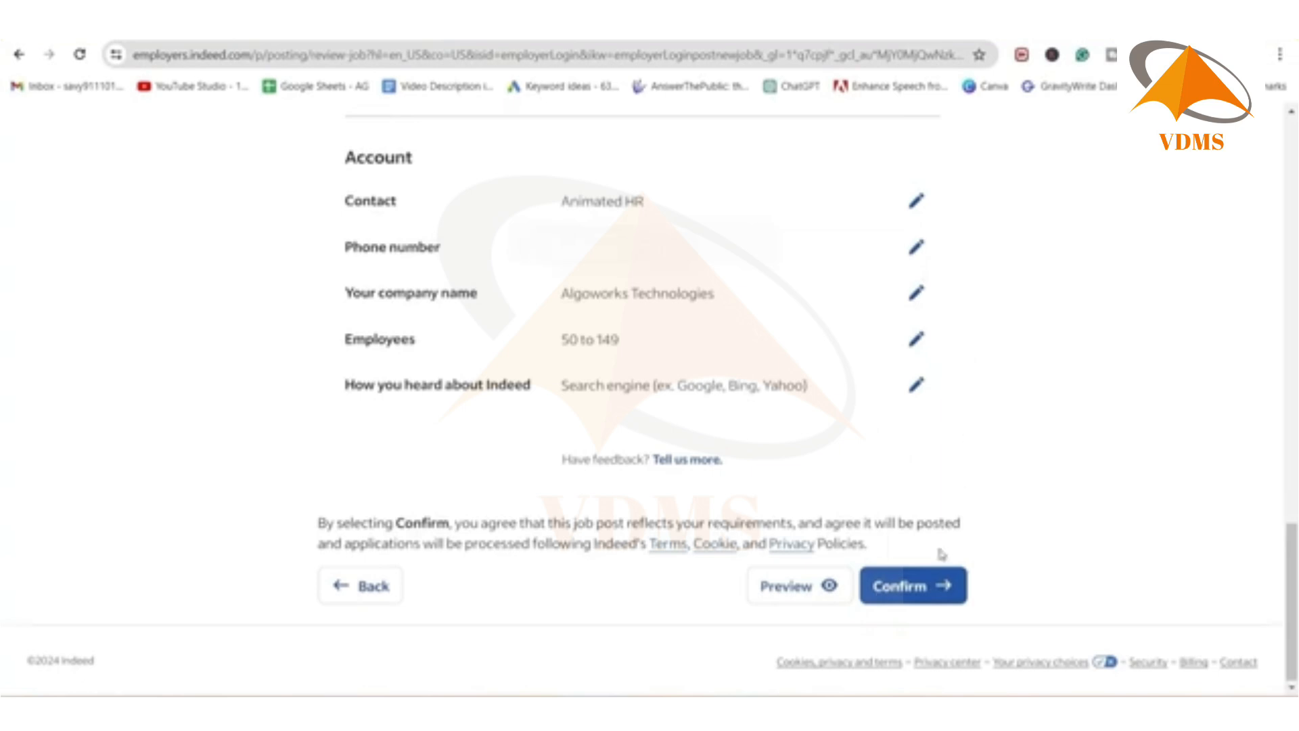
{"action": "left_click", "coordinate": [908, 589]}
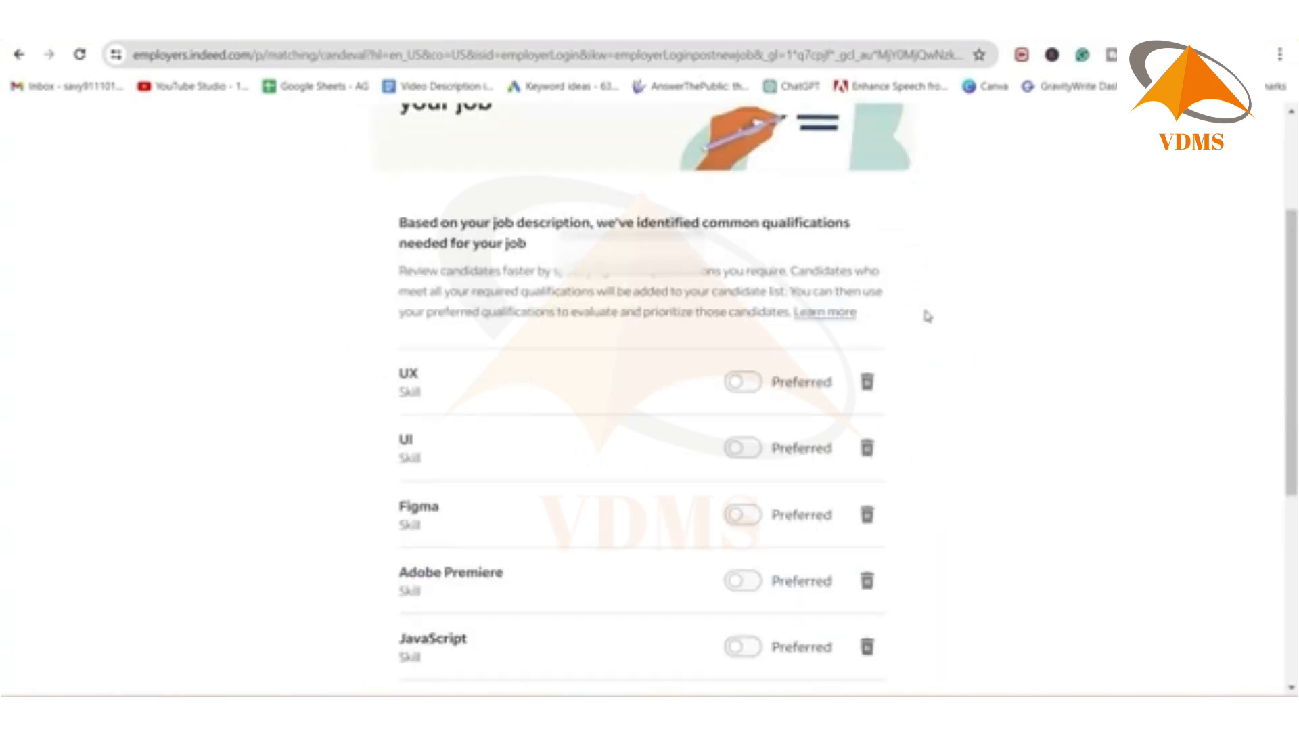
- Mark the UX, UI and Figma skills as required and remove JavaScript from the qualifications
{"action": "scroll", "coordinate": [927, 315], "scroll_direction": "down", "scroll_amount": 1}
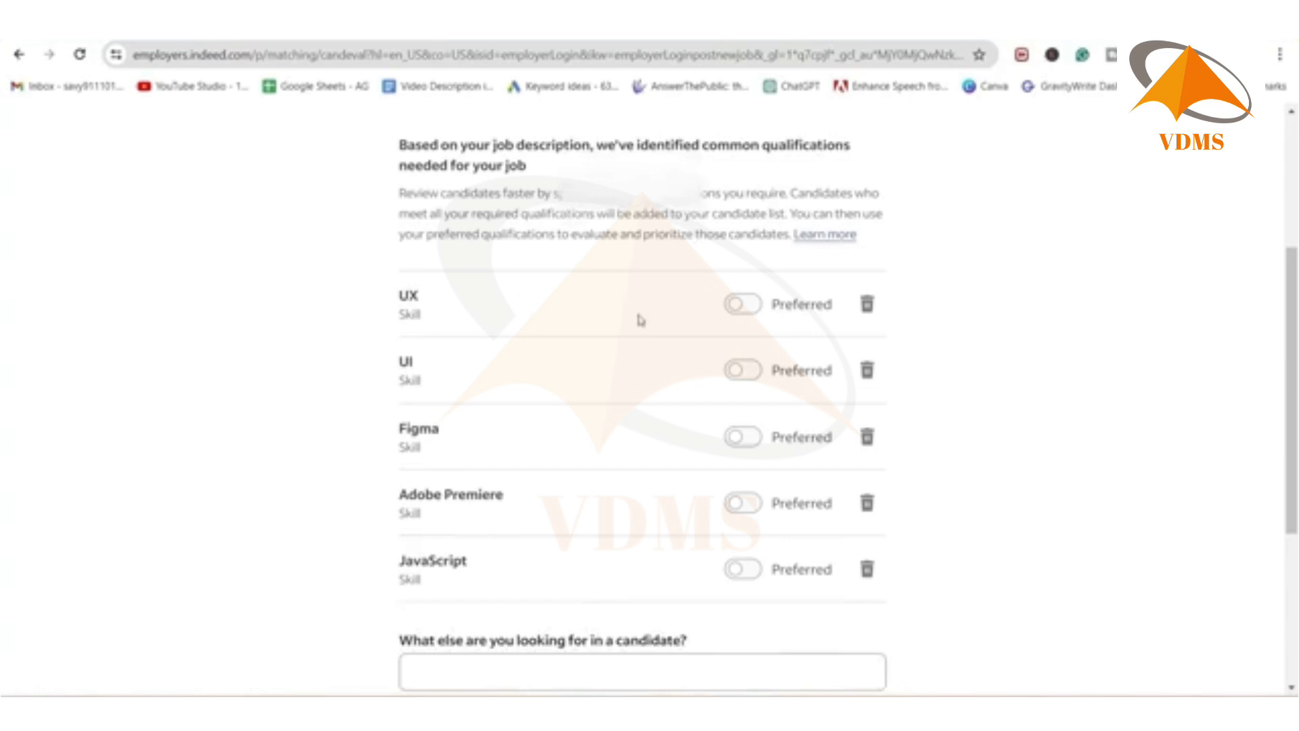
{"action": "left_click", "coordinate": [742, 304]}
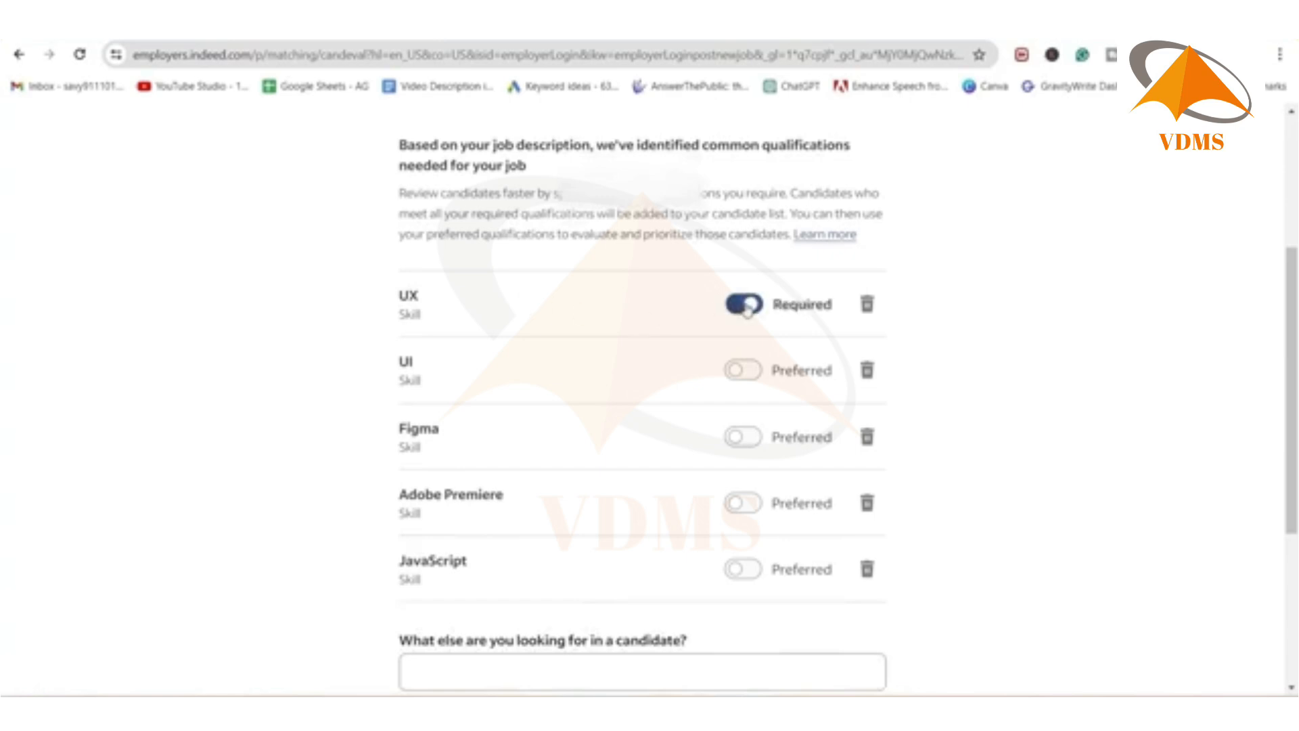
{"action": "left_click", "coordinate": [744, 371]}
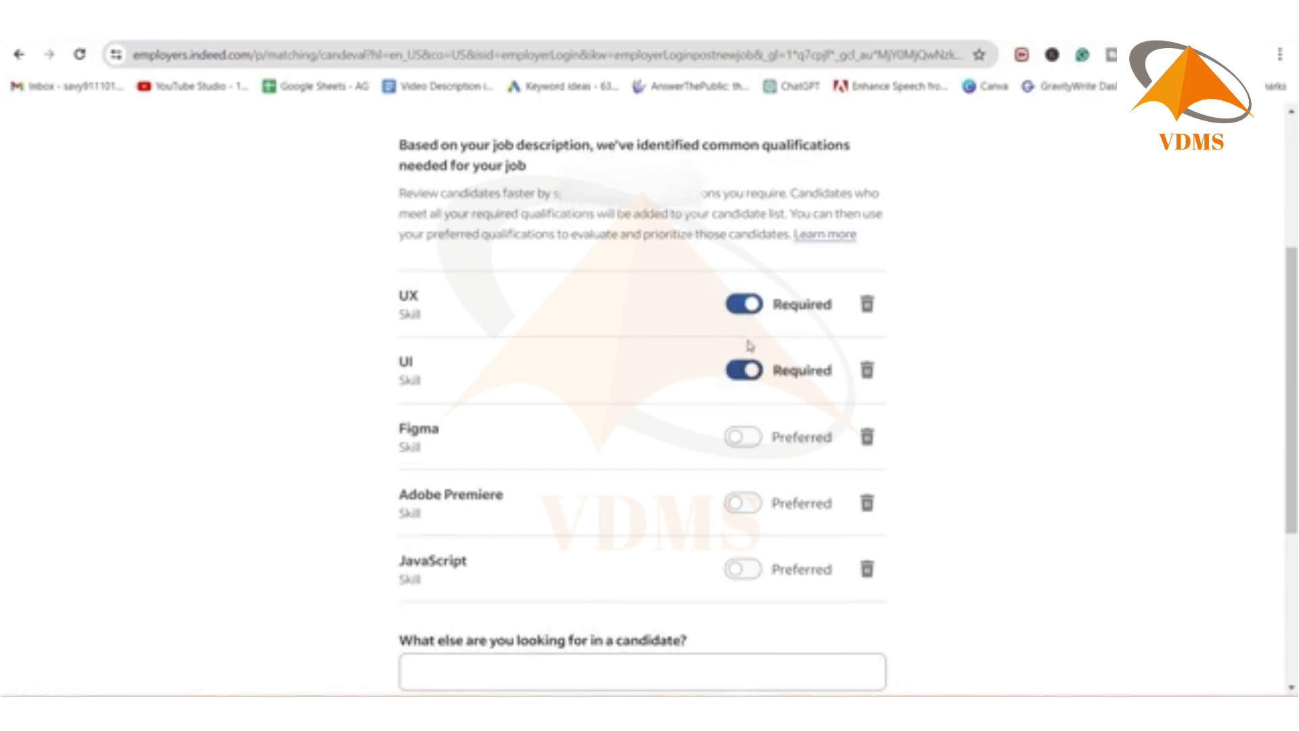
{"action": "left_click", "coordinate": [748, 440]}
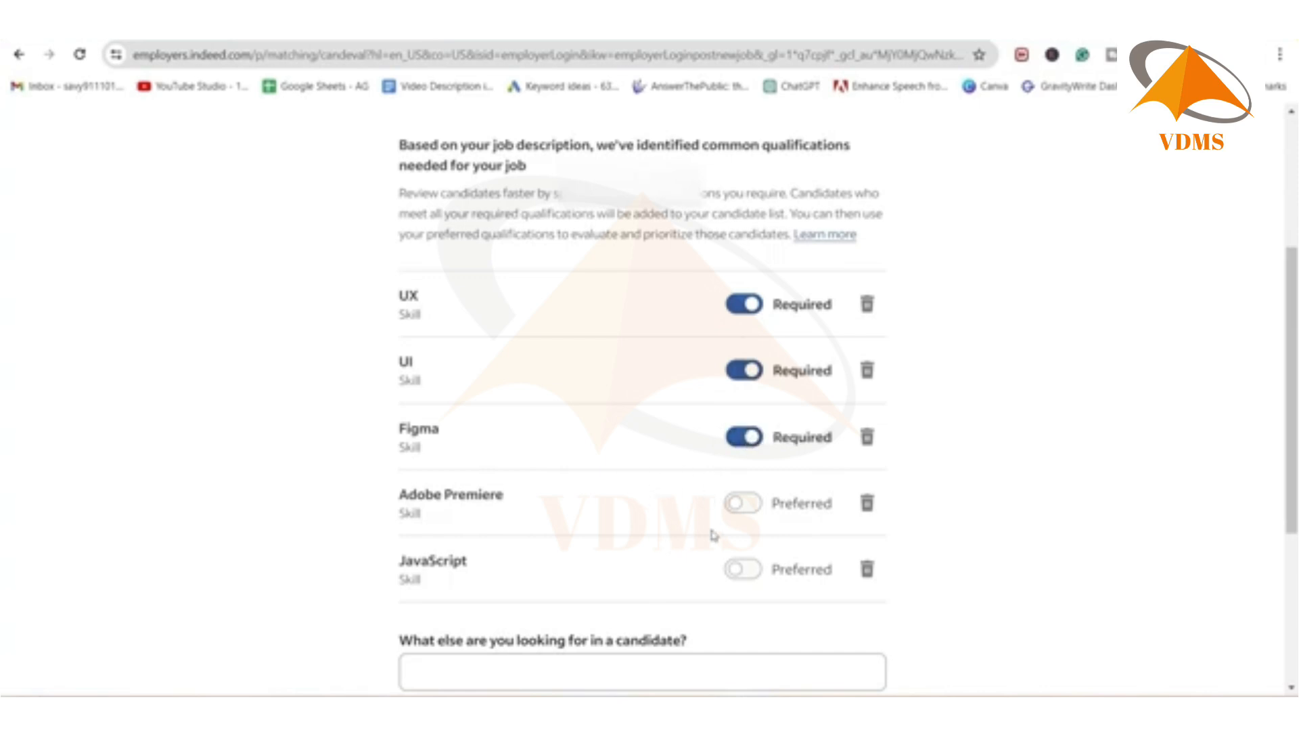
{"action": "scroll", "coordinate": [589, 481], "scroll_direction": "down", "scroll_amount": 3}
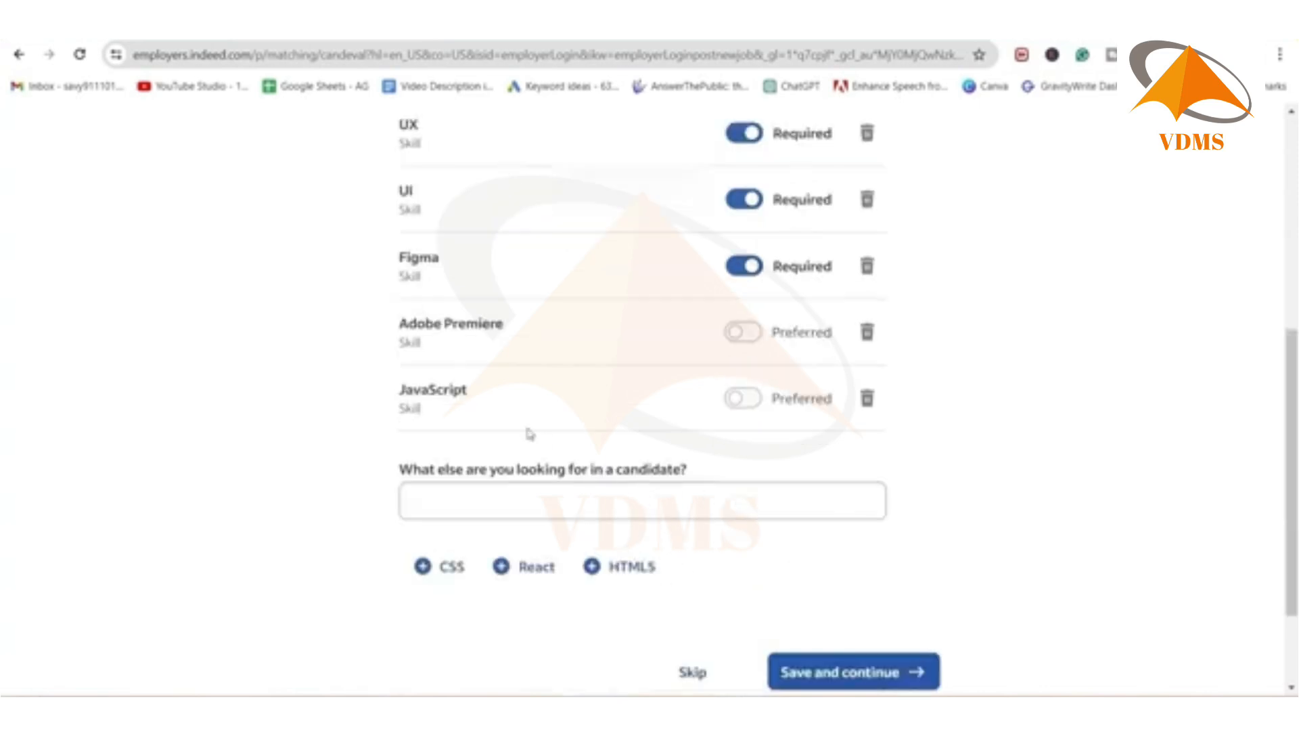
{"action": "left_click", "coordinate": [867, 397]}
- Enter "Good Communication Skill" as what else is sought in a candidate, and save the qualifications
{"action": "scroll", "coordinate": [865, 402], "scroll_direction": "down", "scroll_amount": 1}
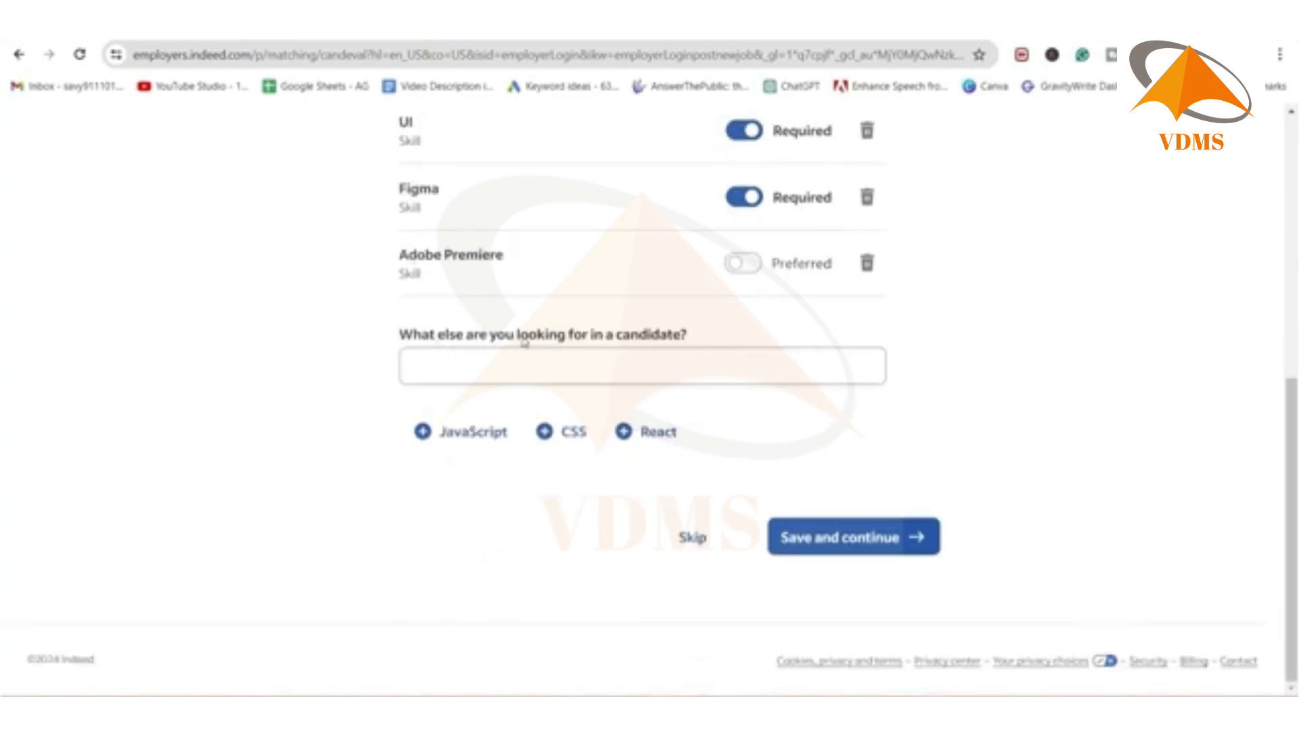
{"action": "left_click", "coordinate": [484, 373]}
{"action": "type", "text": "G"}
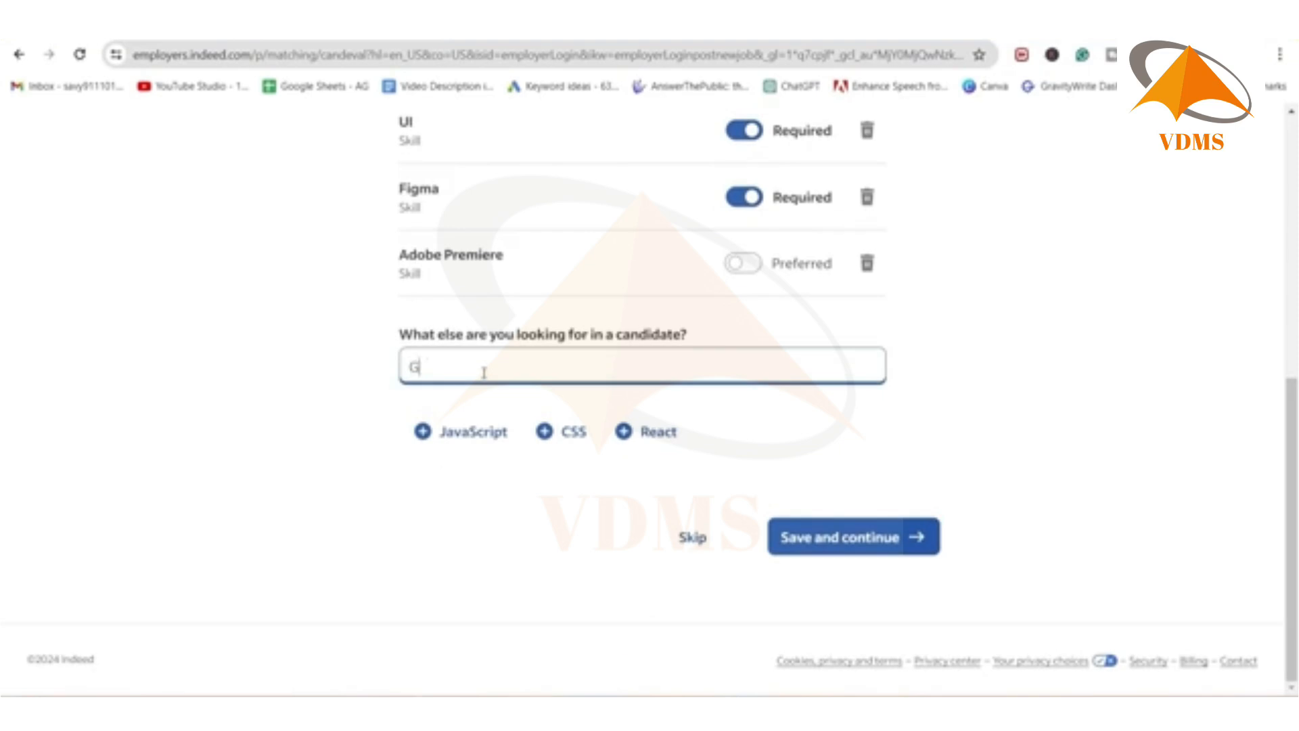
{"action": "type", "text": "ood Comm"}
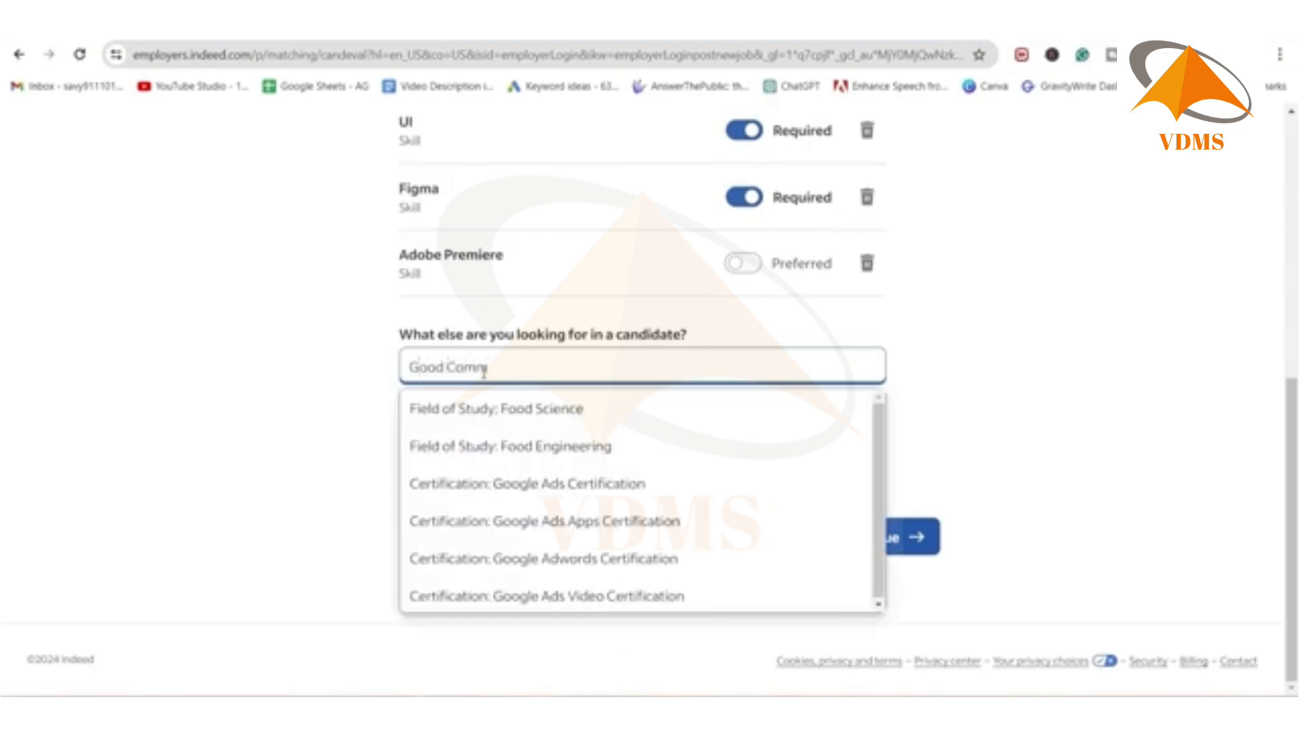
{"action": "type", "text": "unication S"}
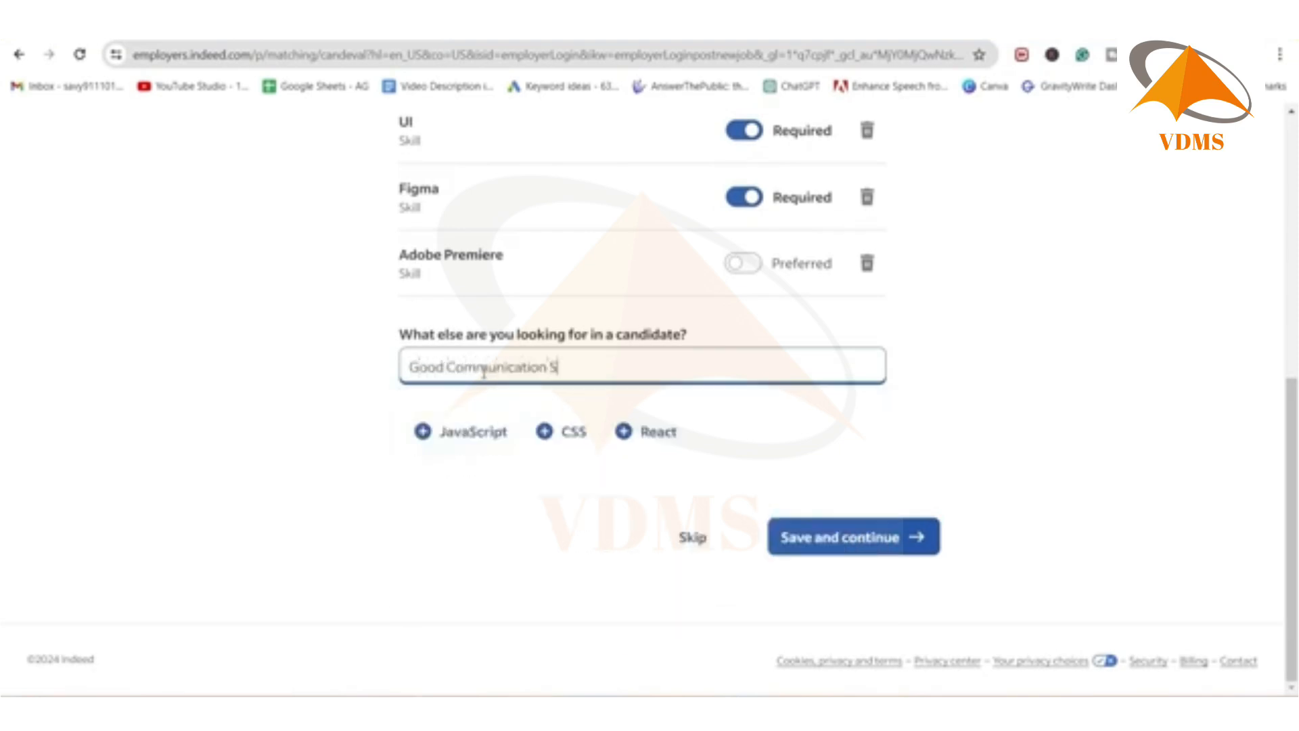
{"action": "type", "text": "kill"}
{"action": "left_click", "coordinate": [836, 538]}
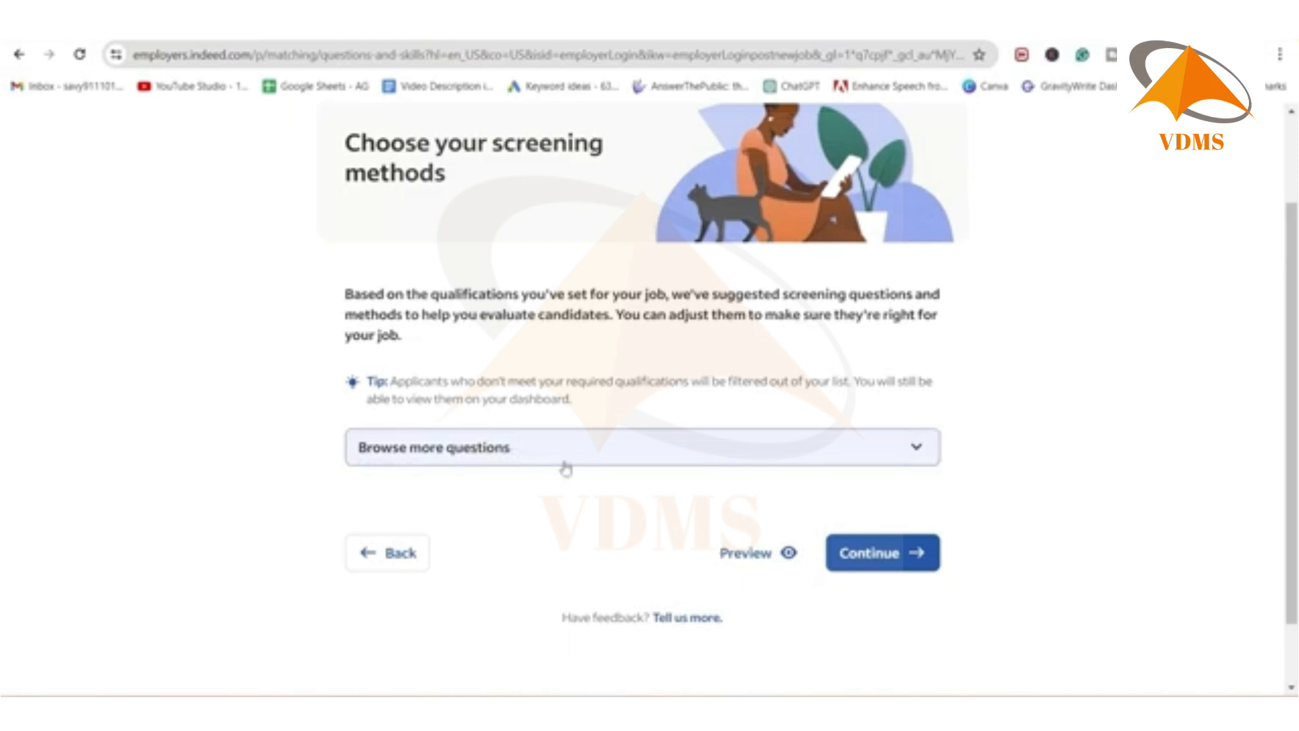
- Continue without adding screening questions and decline sponsoring the job
{"action": "left_click", "coordinate": [888, 558]}
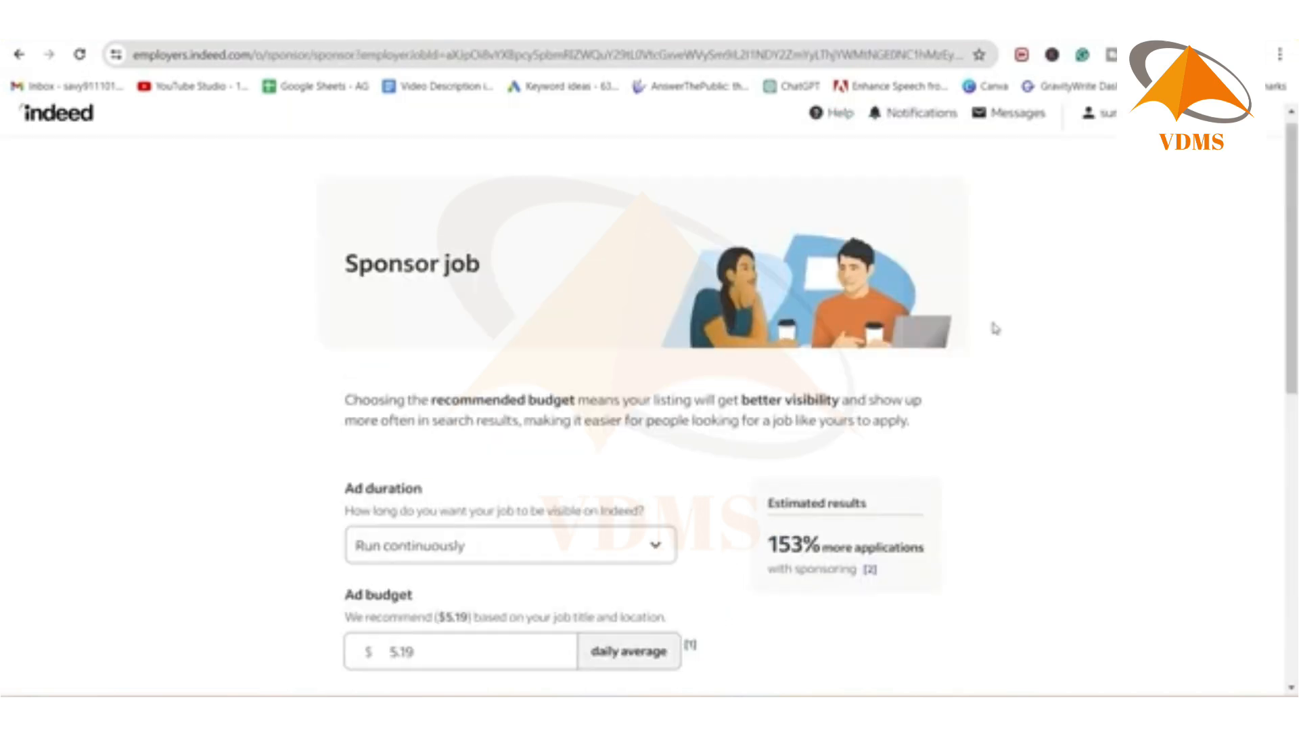
{"action": "scroll", "coordinate": [994, 328], "scroll_direction": "down", "scroll_amount": 1}
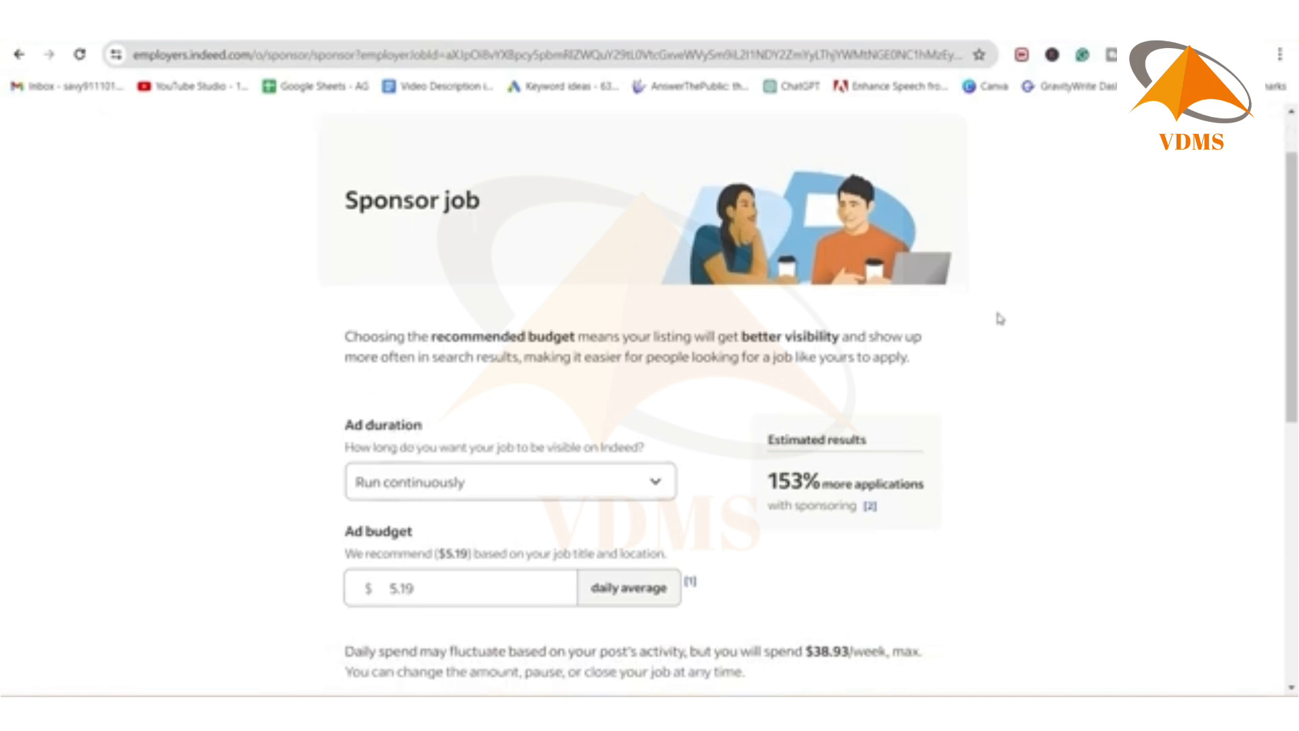
{"action": "scroll", "coordinate": [1000, 318], "scroll_direction": "down", "scroll_amount": 2}
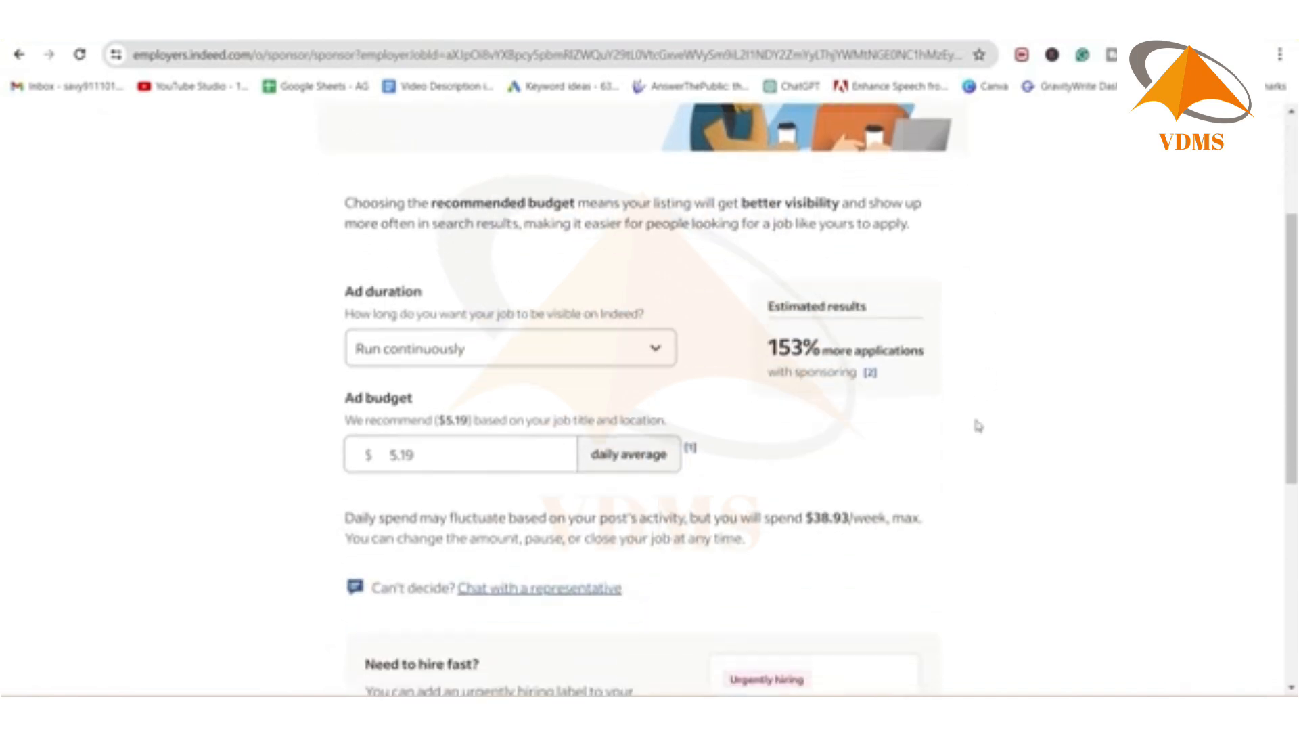
{"action": "scroll", "coordinate": [973, 424], "scroll_direction": "down", "scroll_amount": 6}
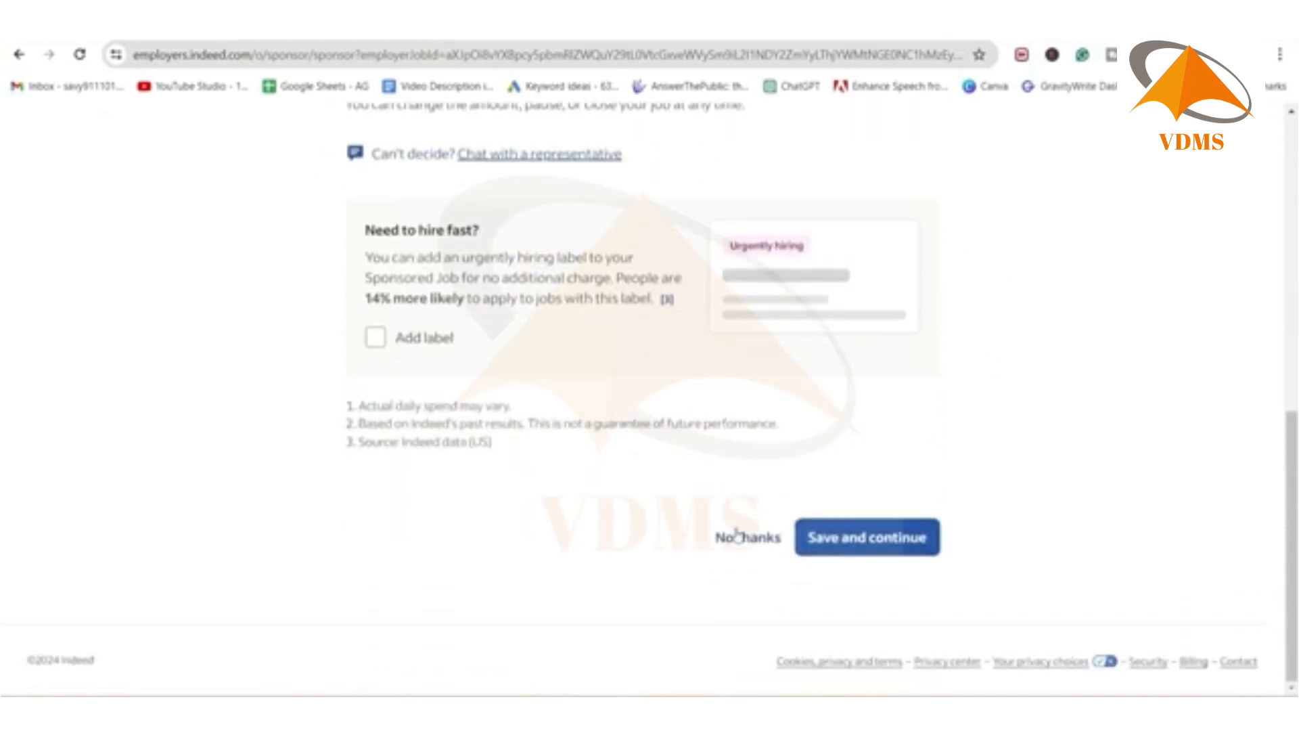
{"action": "left_click", "coordinate": [737, 538]}
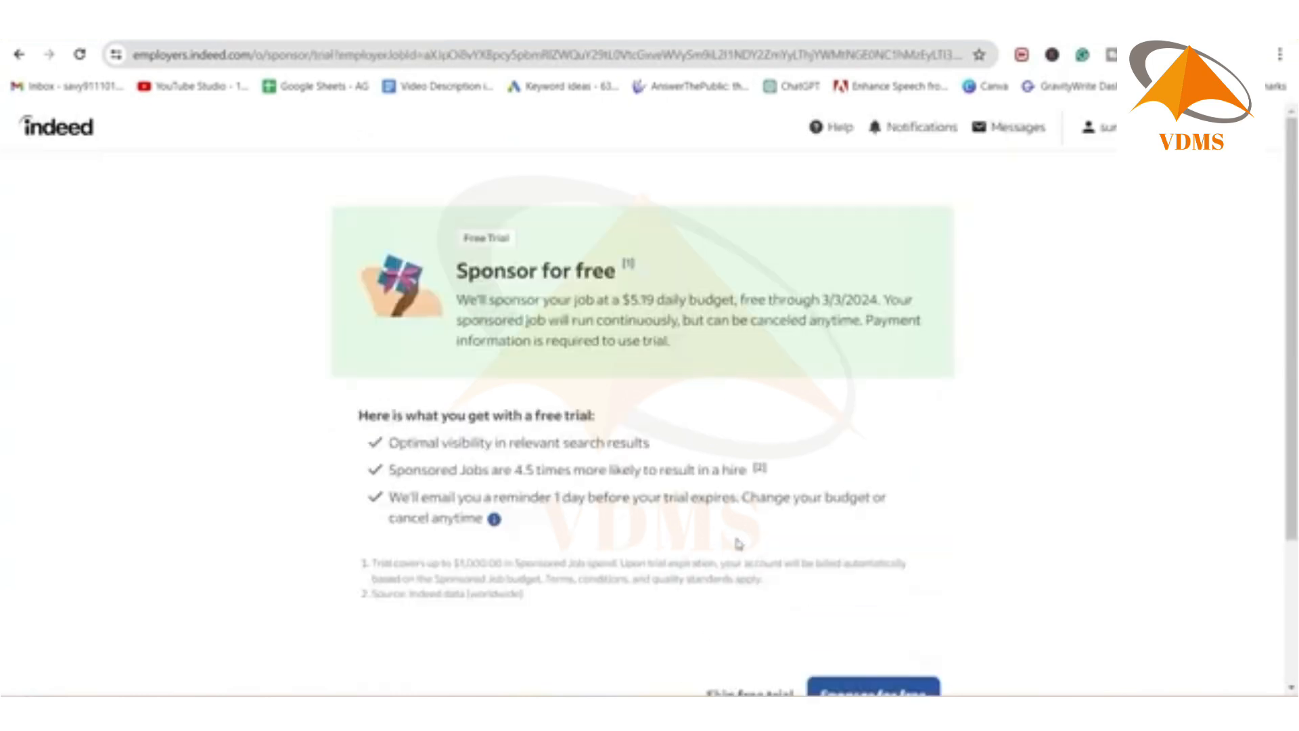
- Skip the free sponsorship trial and go to the employer dashboard
{"action": "scroll", "coordinate": [891, 435], "scroll_direction": "down", "scroll_amount": 2}
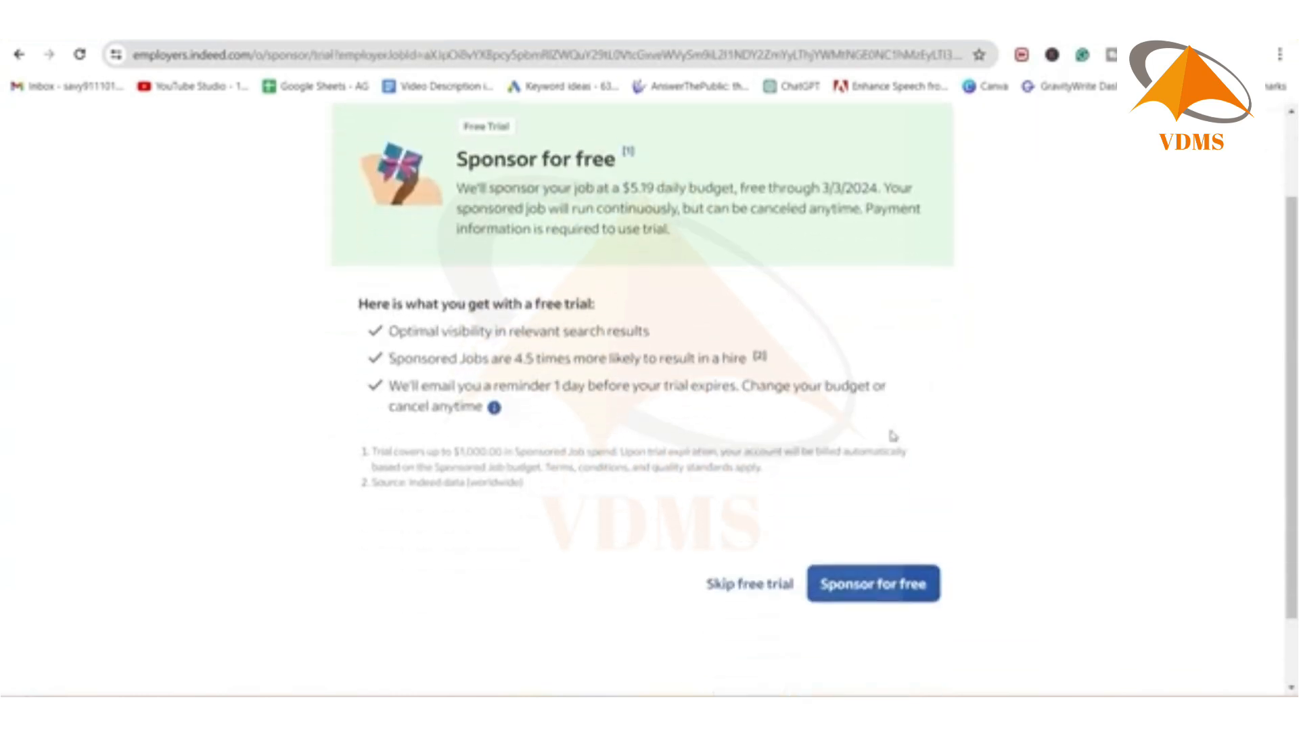
{"action": "left_click", "coordinate": [751, 579]}
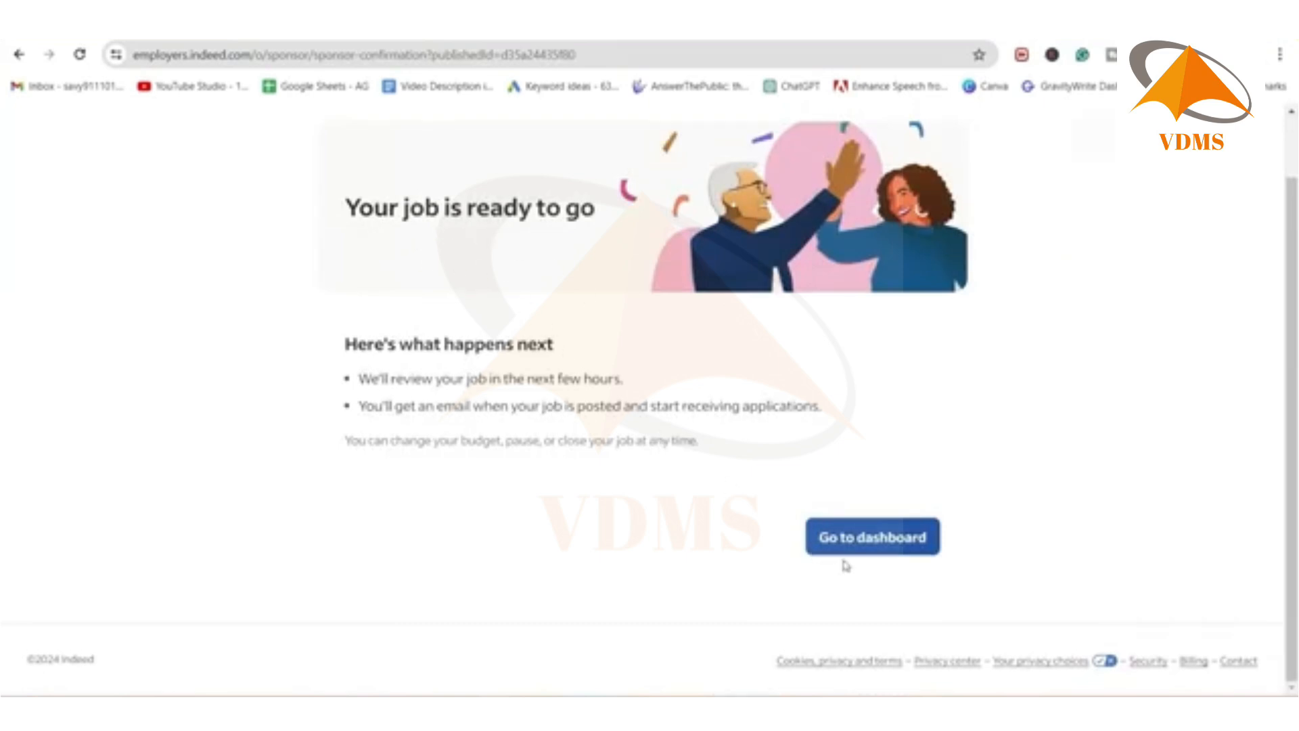
{"action": "left_click", "coordinate": [882, 548]}
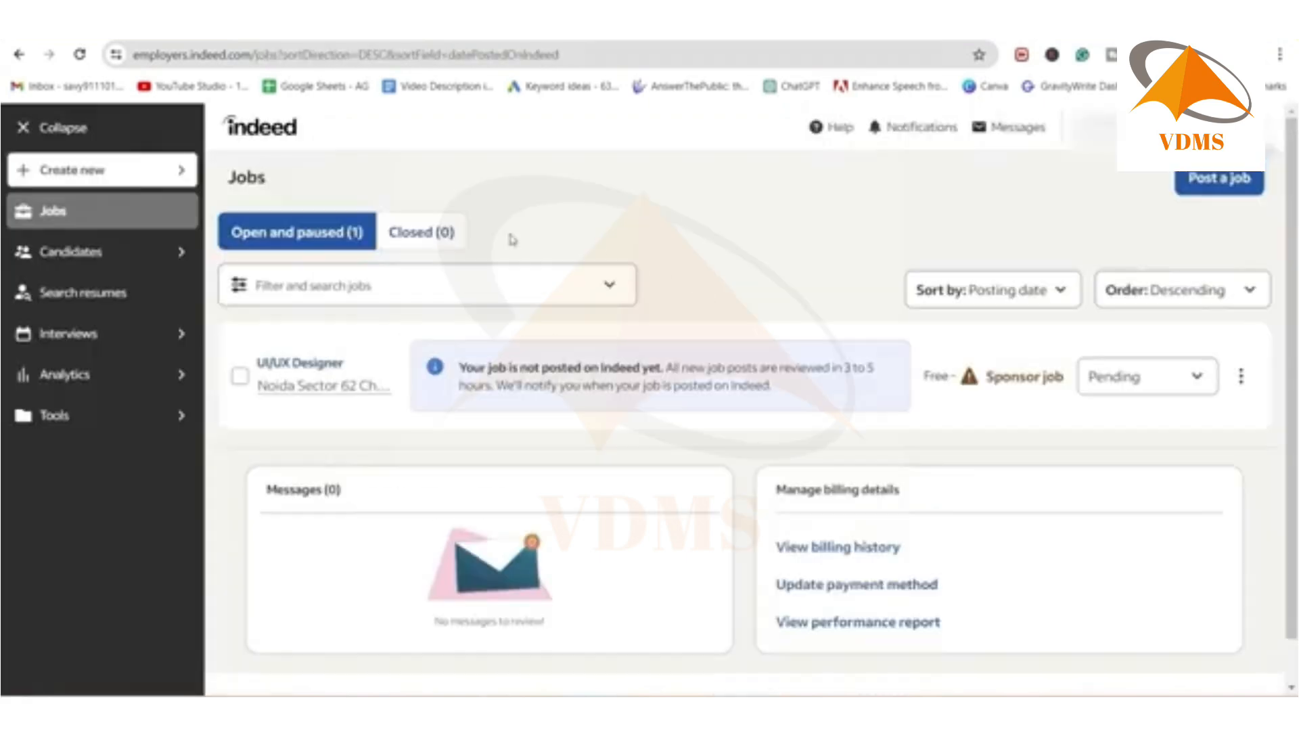